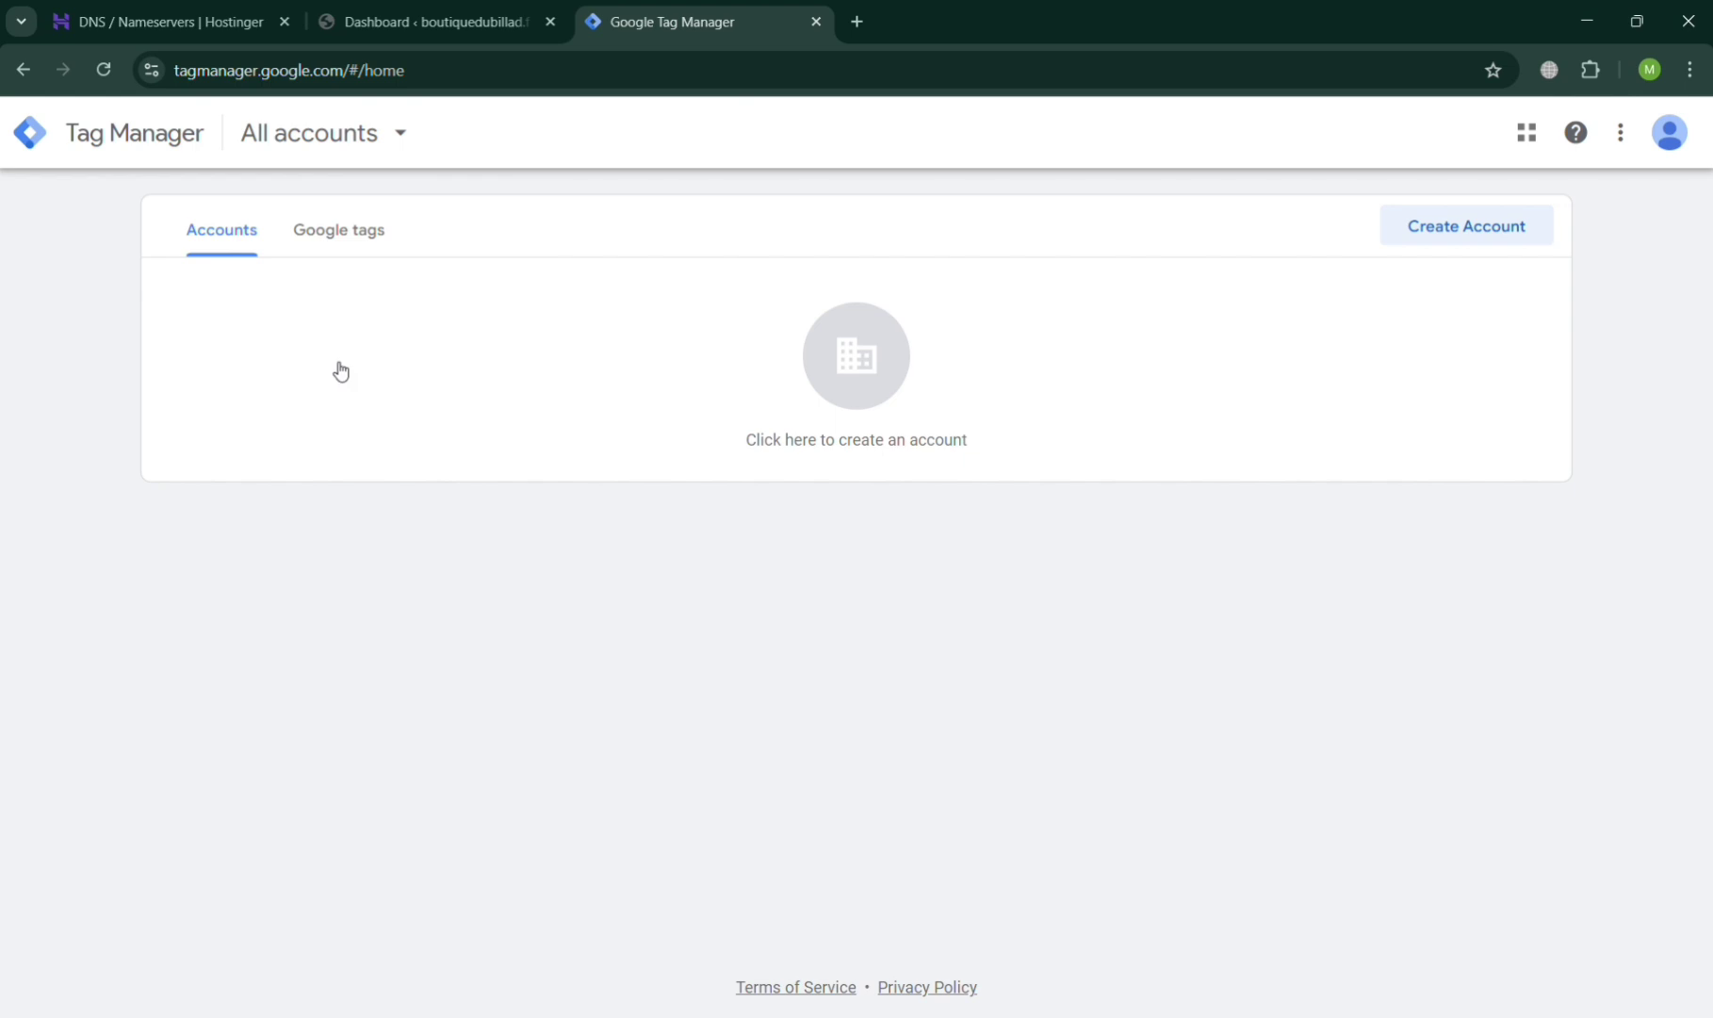
Start a new Tag Manager account named "My sample Comp" and enable anonymous data sharing with Google and others.
left_click(1520, 243)
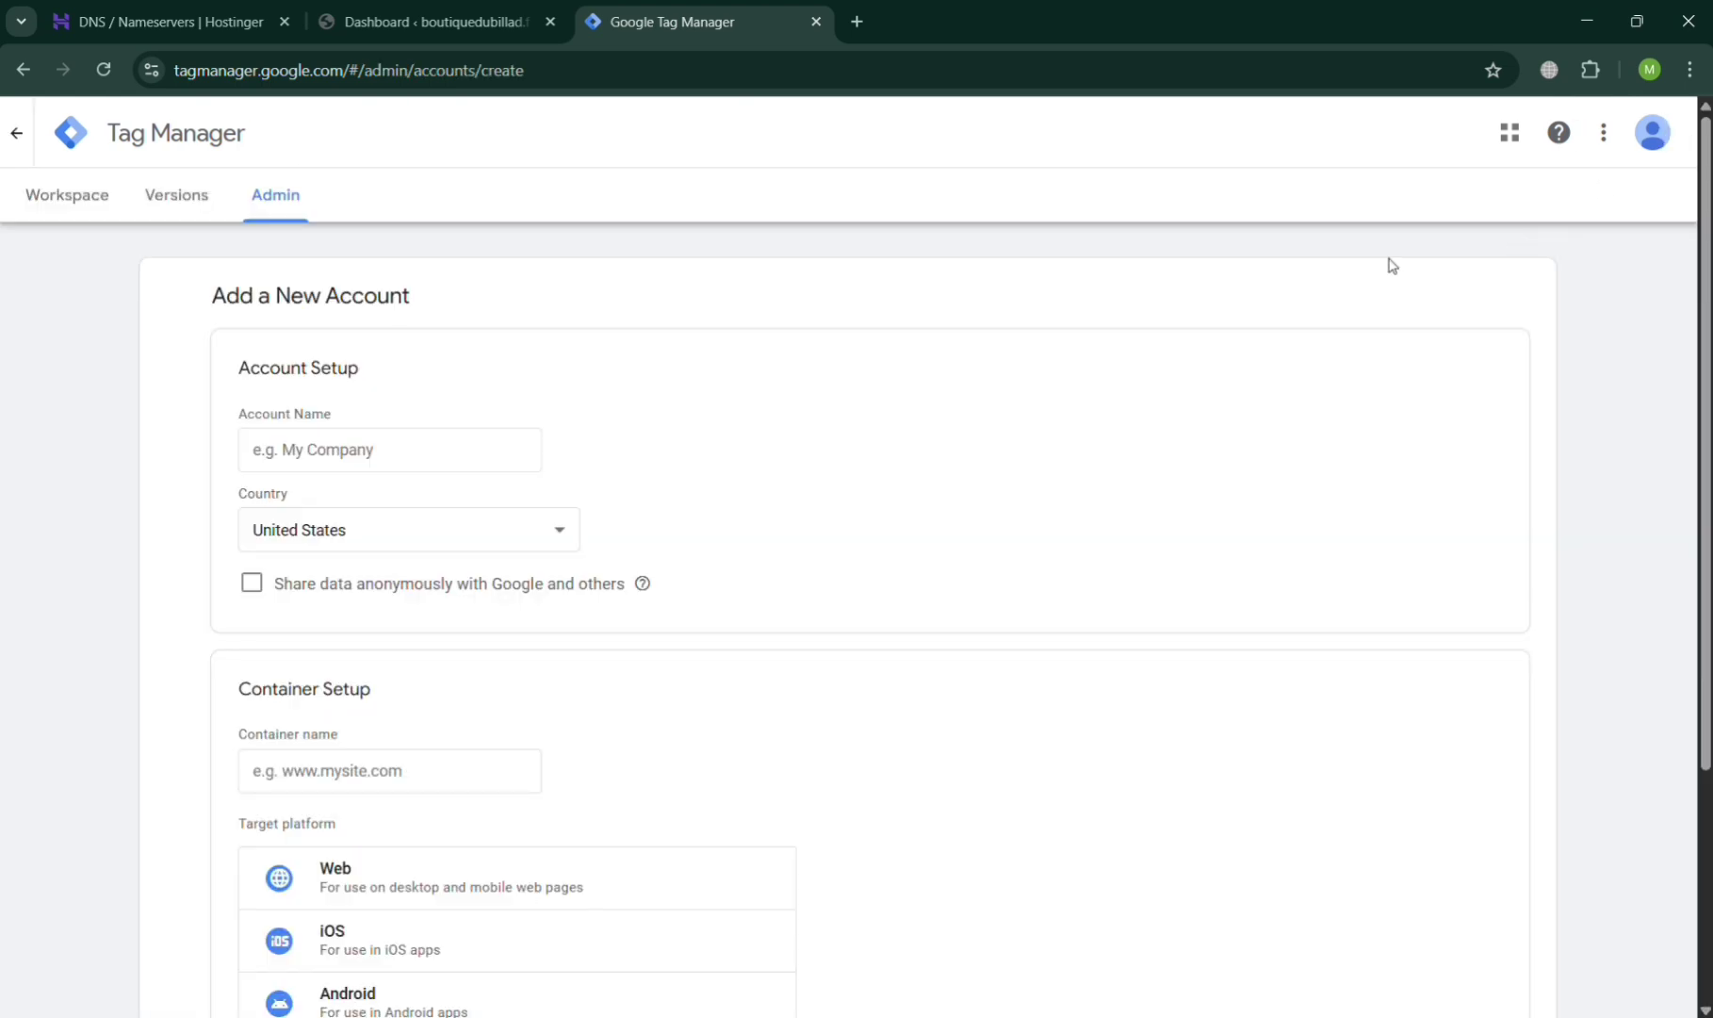
left_click(356, 466)
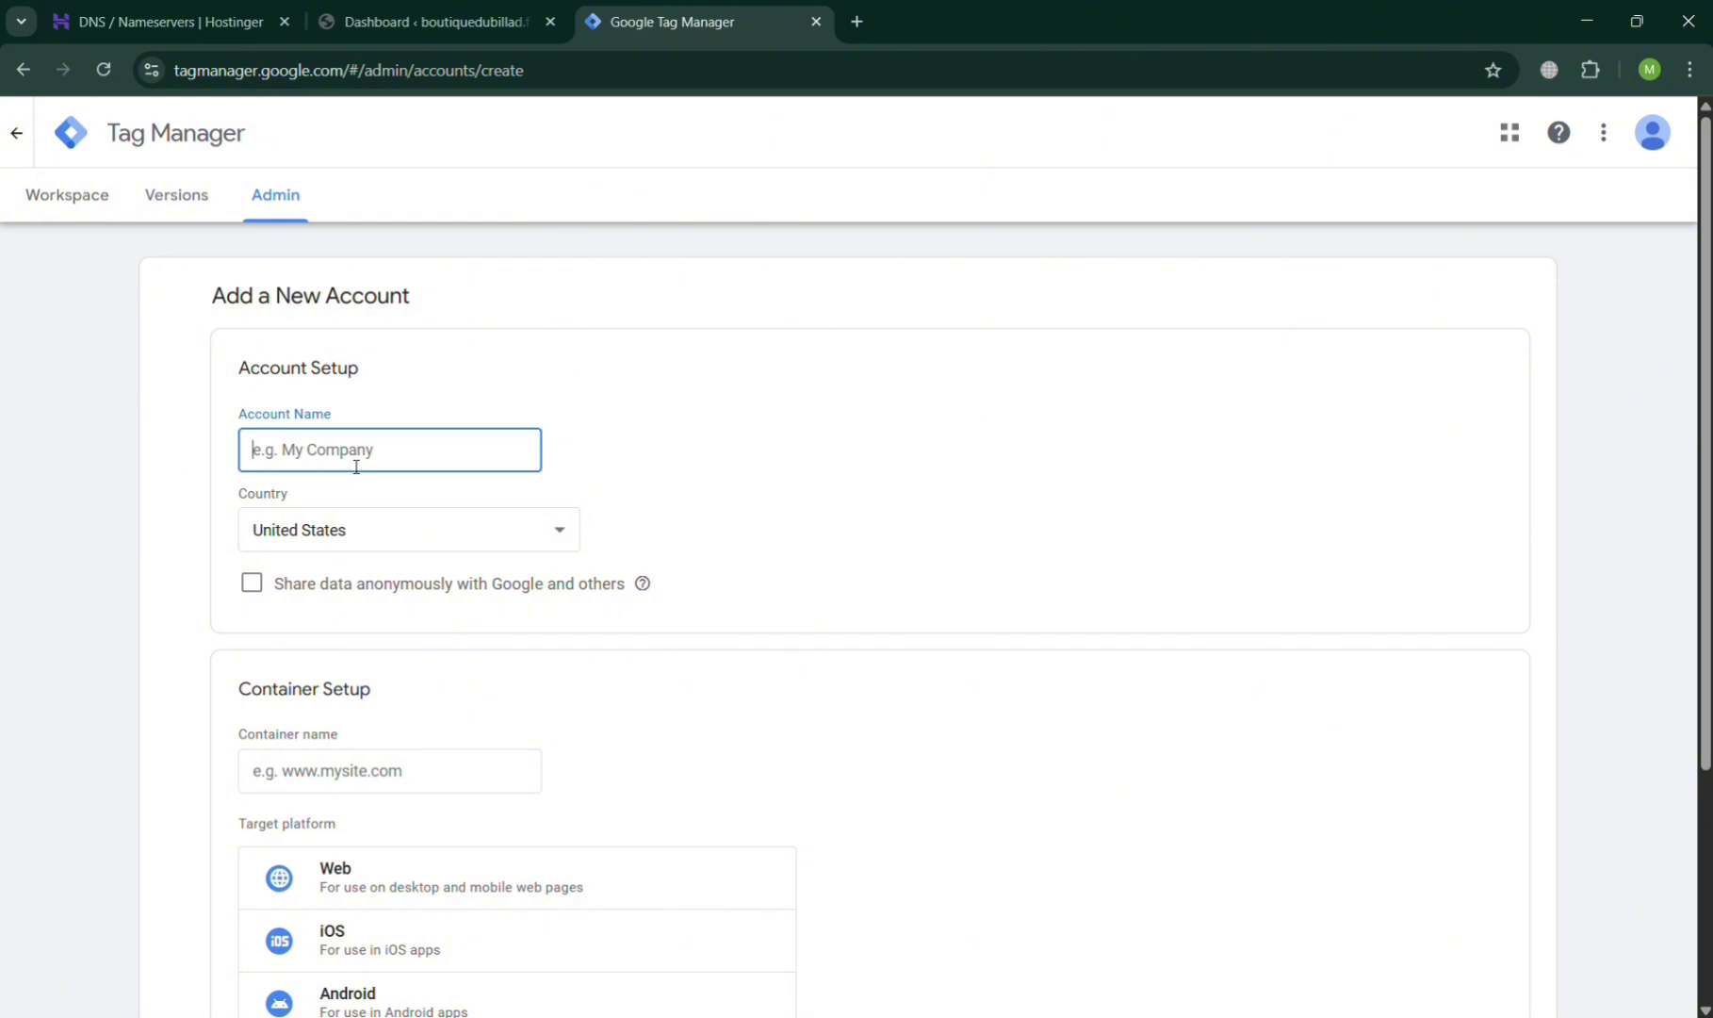
type("Mi")
type("y sample C")
type("omp")
left_click(259, 592)
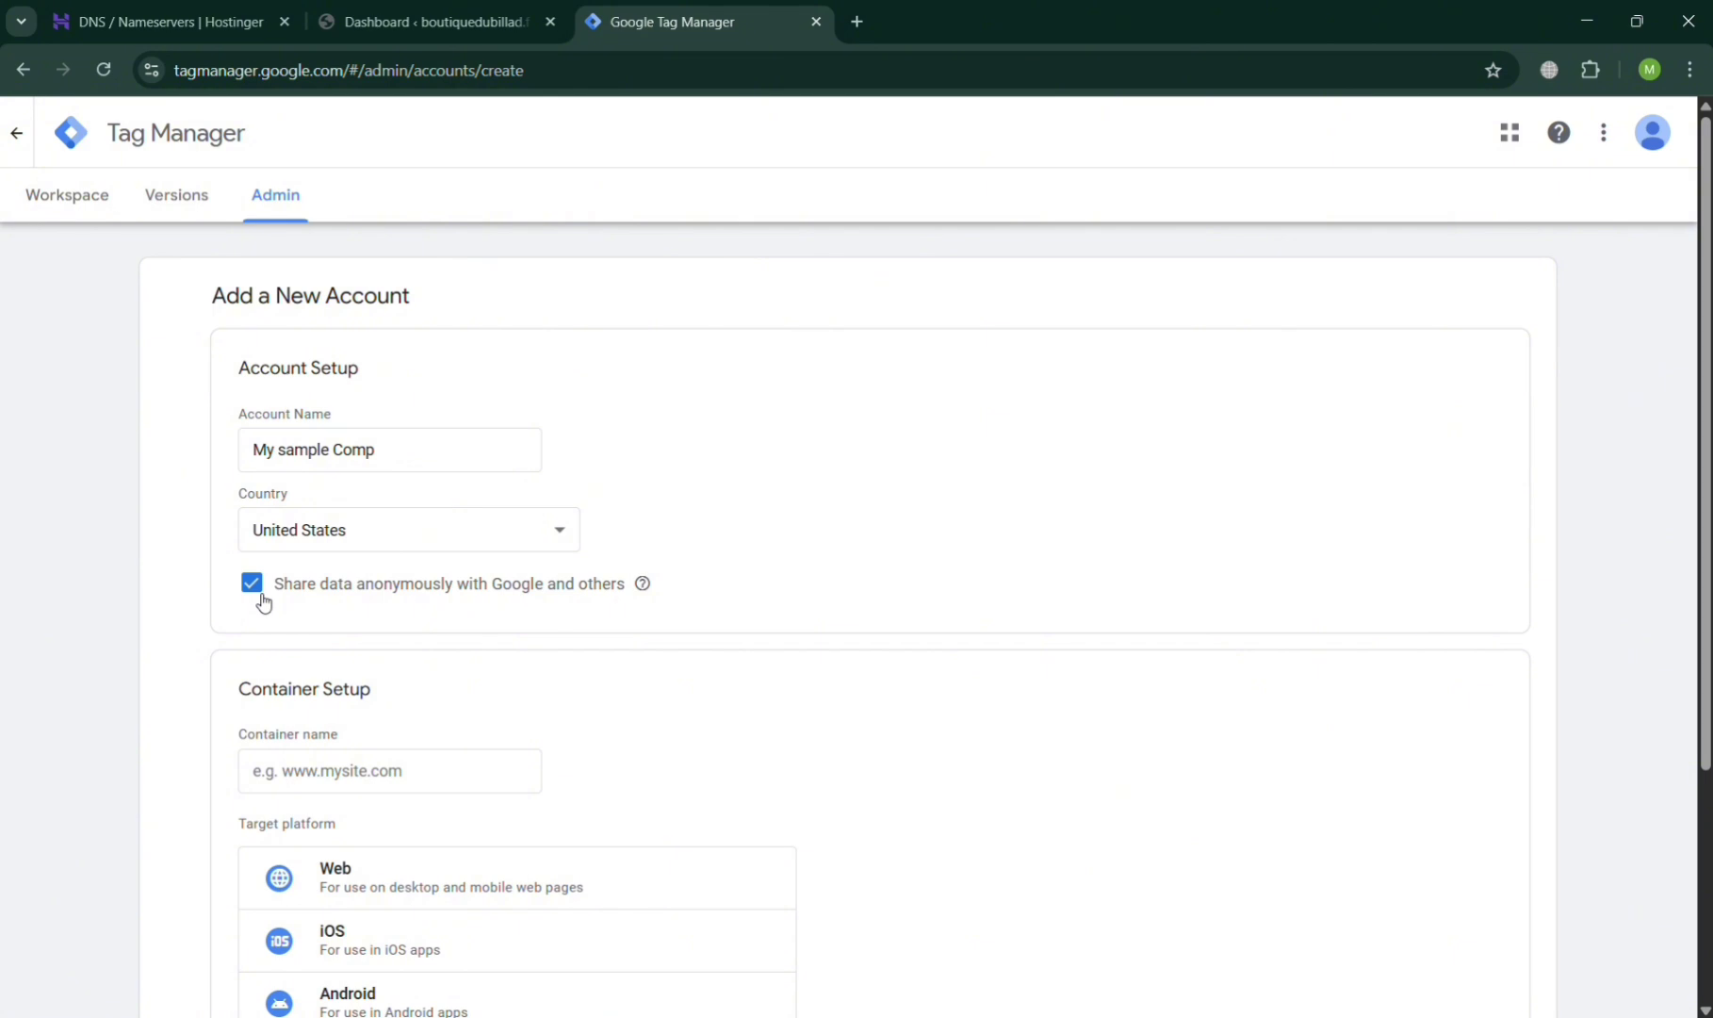
Switch to the WordPress site, visit its public home page and select the full site address for copying.
scroll(364, 801, "down", 3)
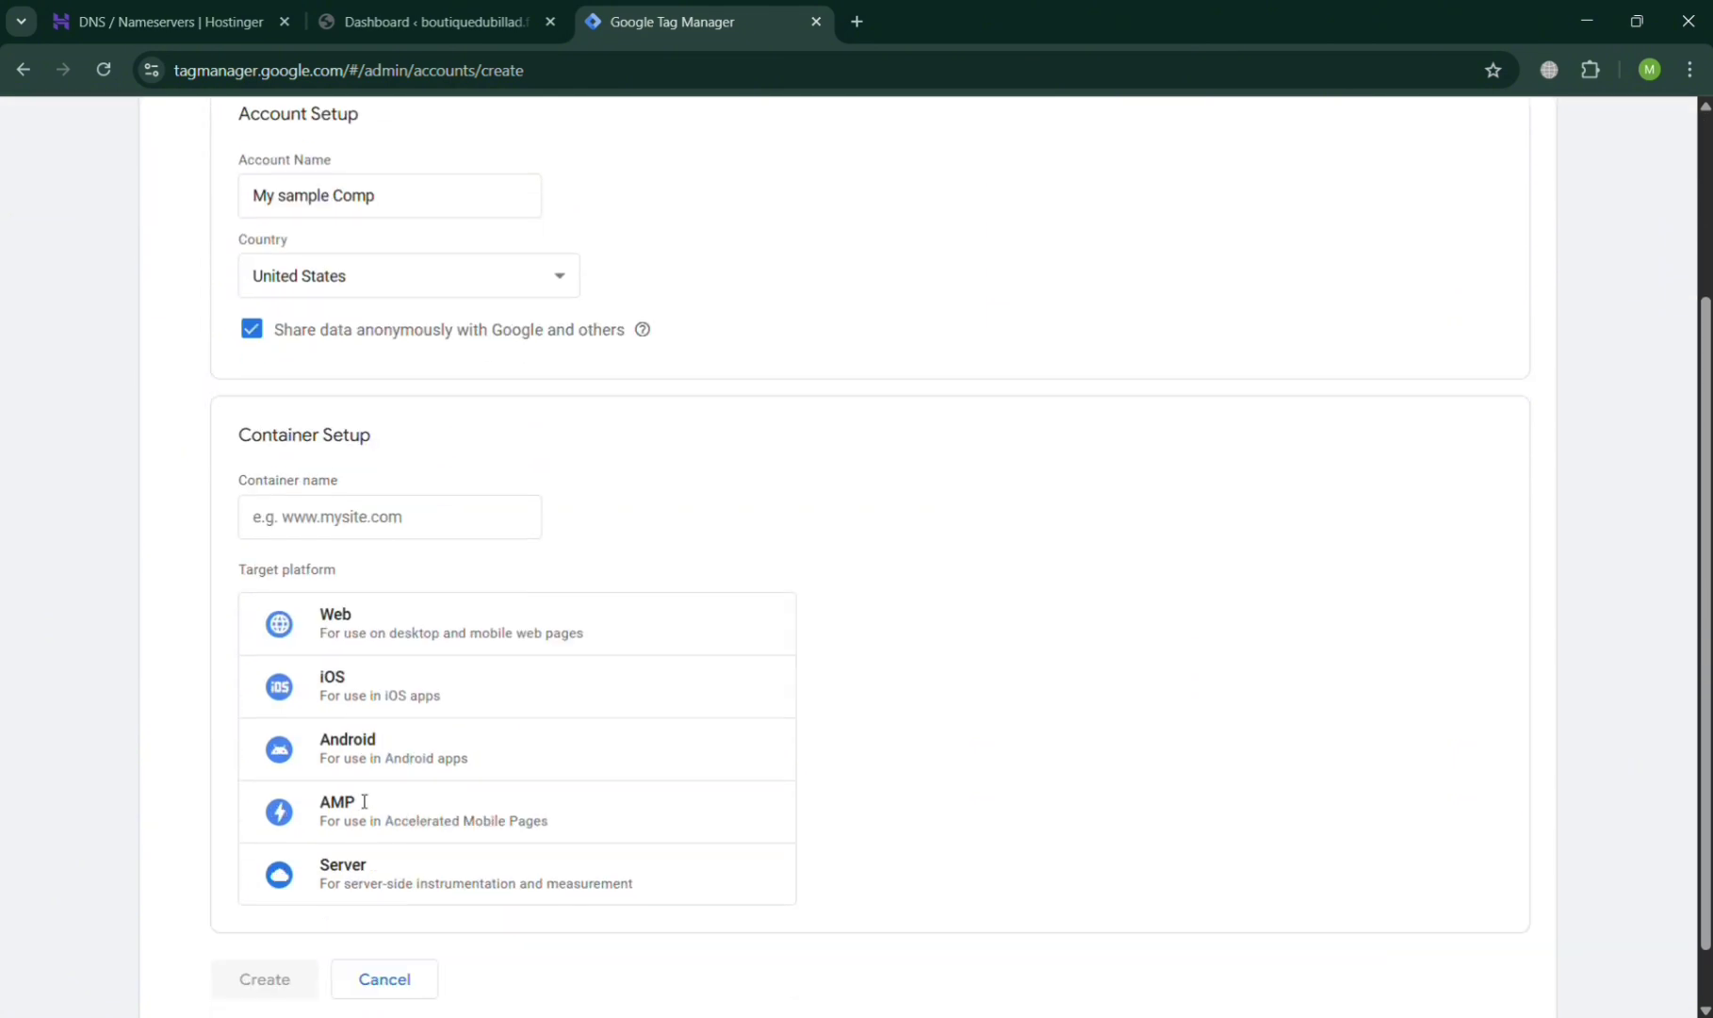
left_click(429, 20)
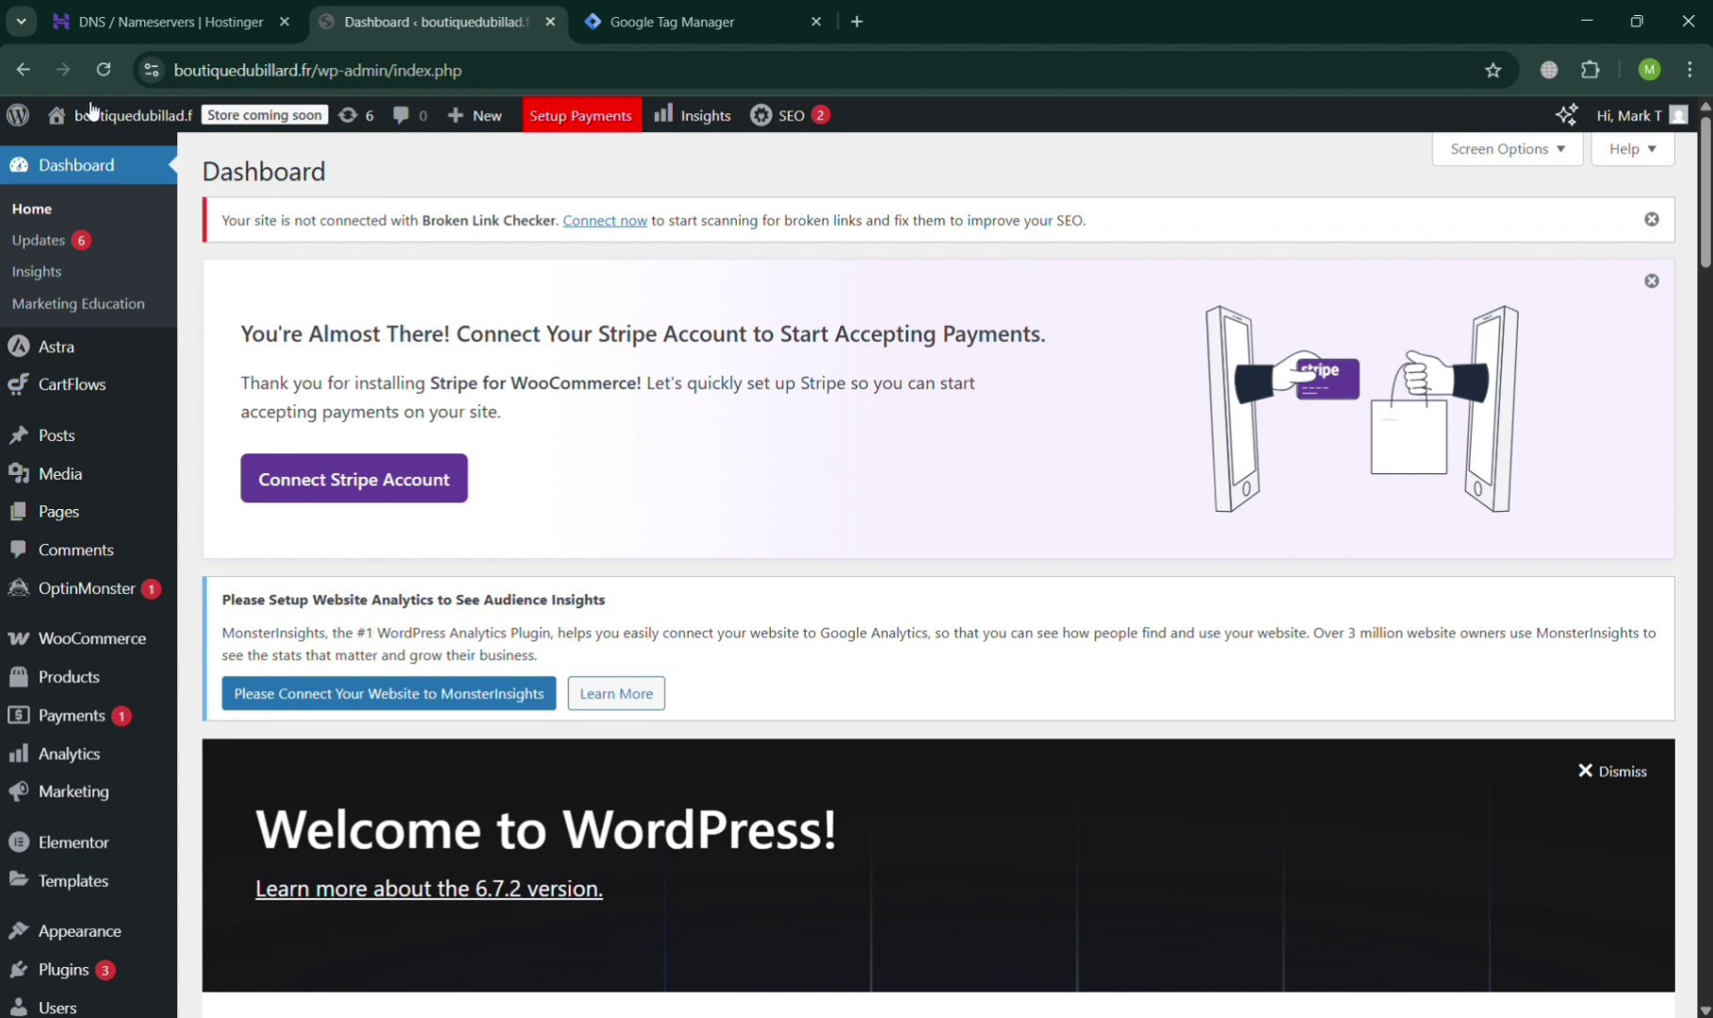
mouse_move(104, 126)
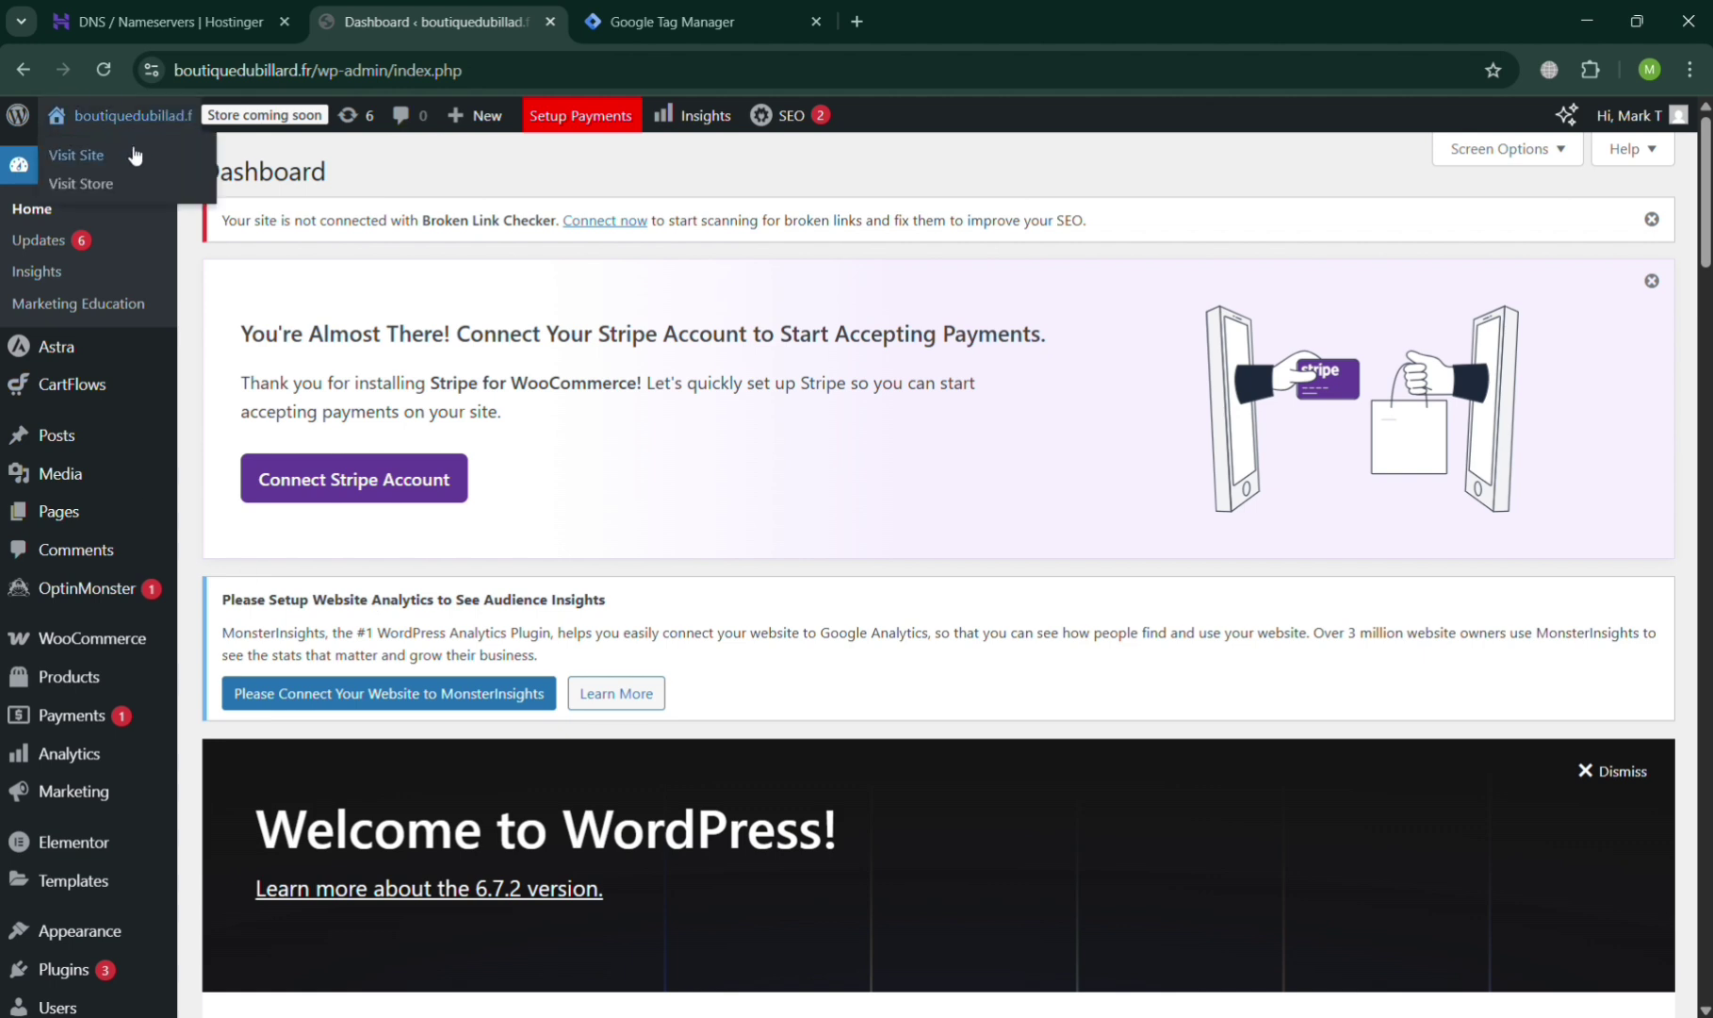
left_click(135, 155)
left_click(354, 84)
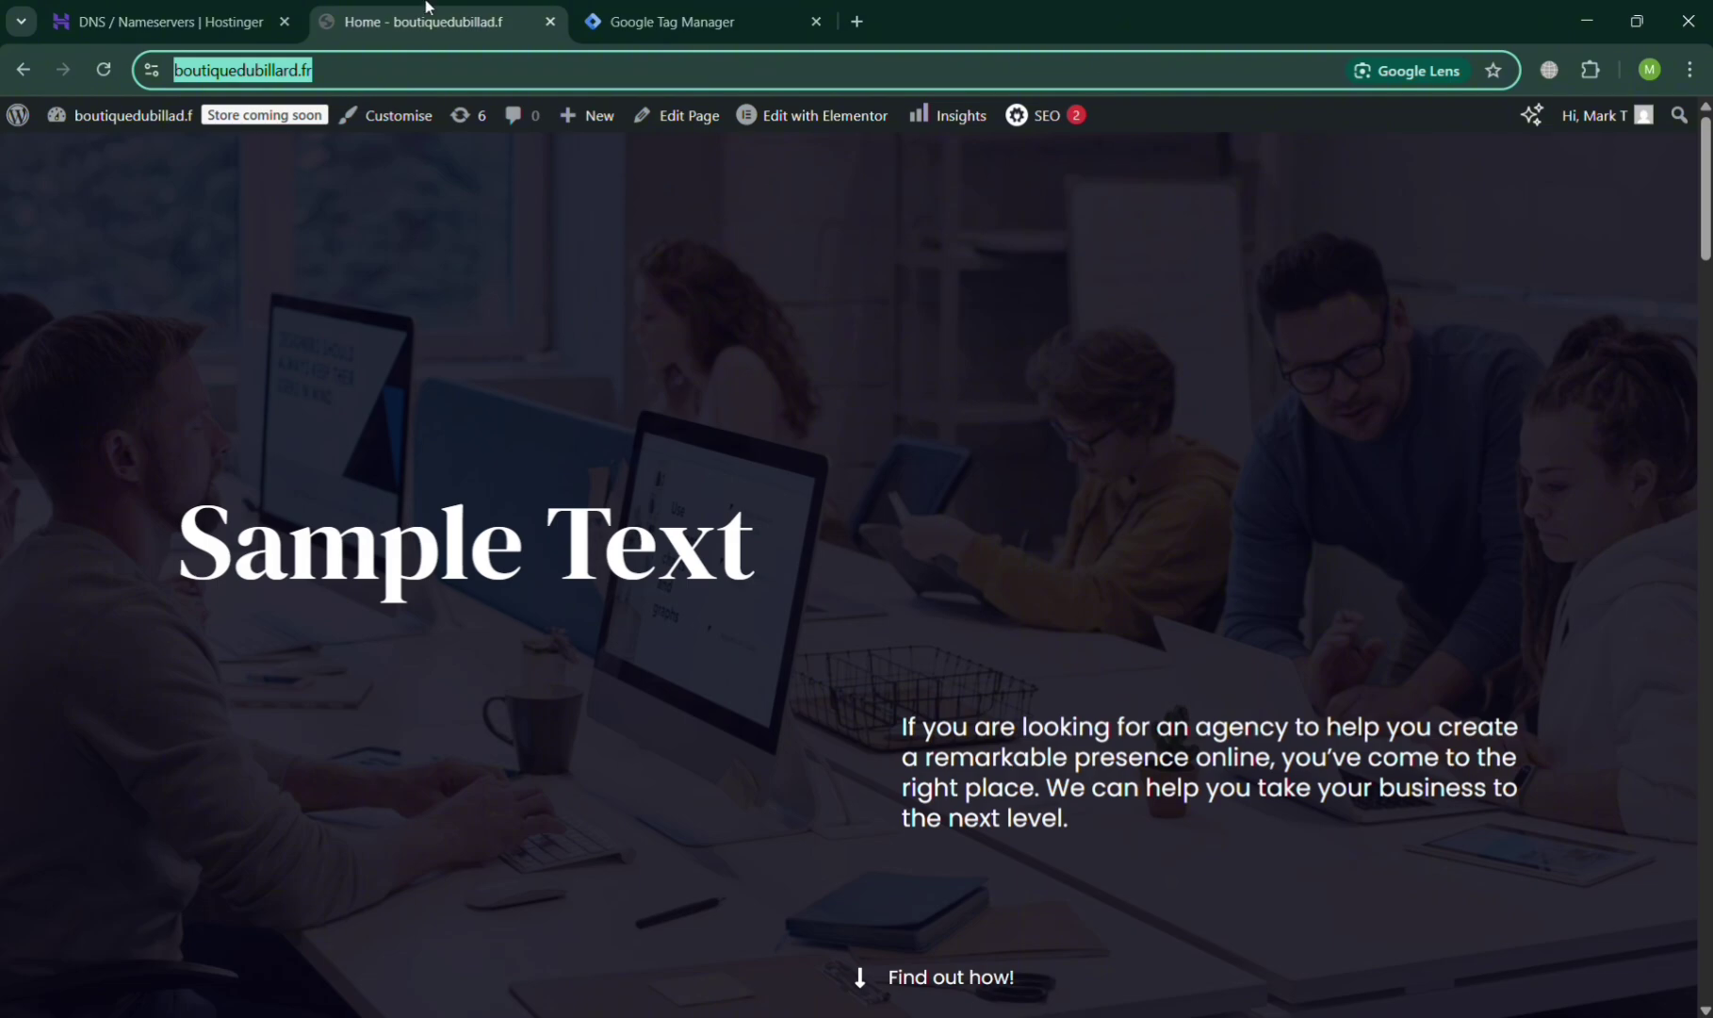
Back in Tag Manager, paste the site address as the container name and trim it to boutiquedubillard.fr.
left_click(785, 8)
left_click(419, 509)
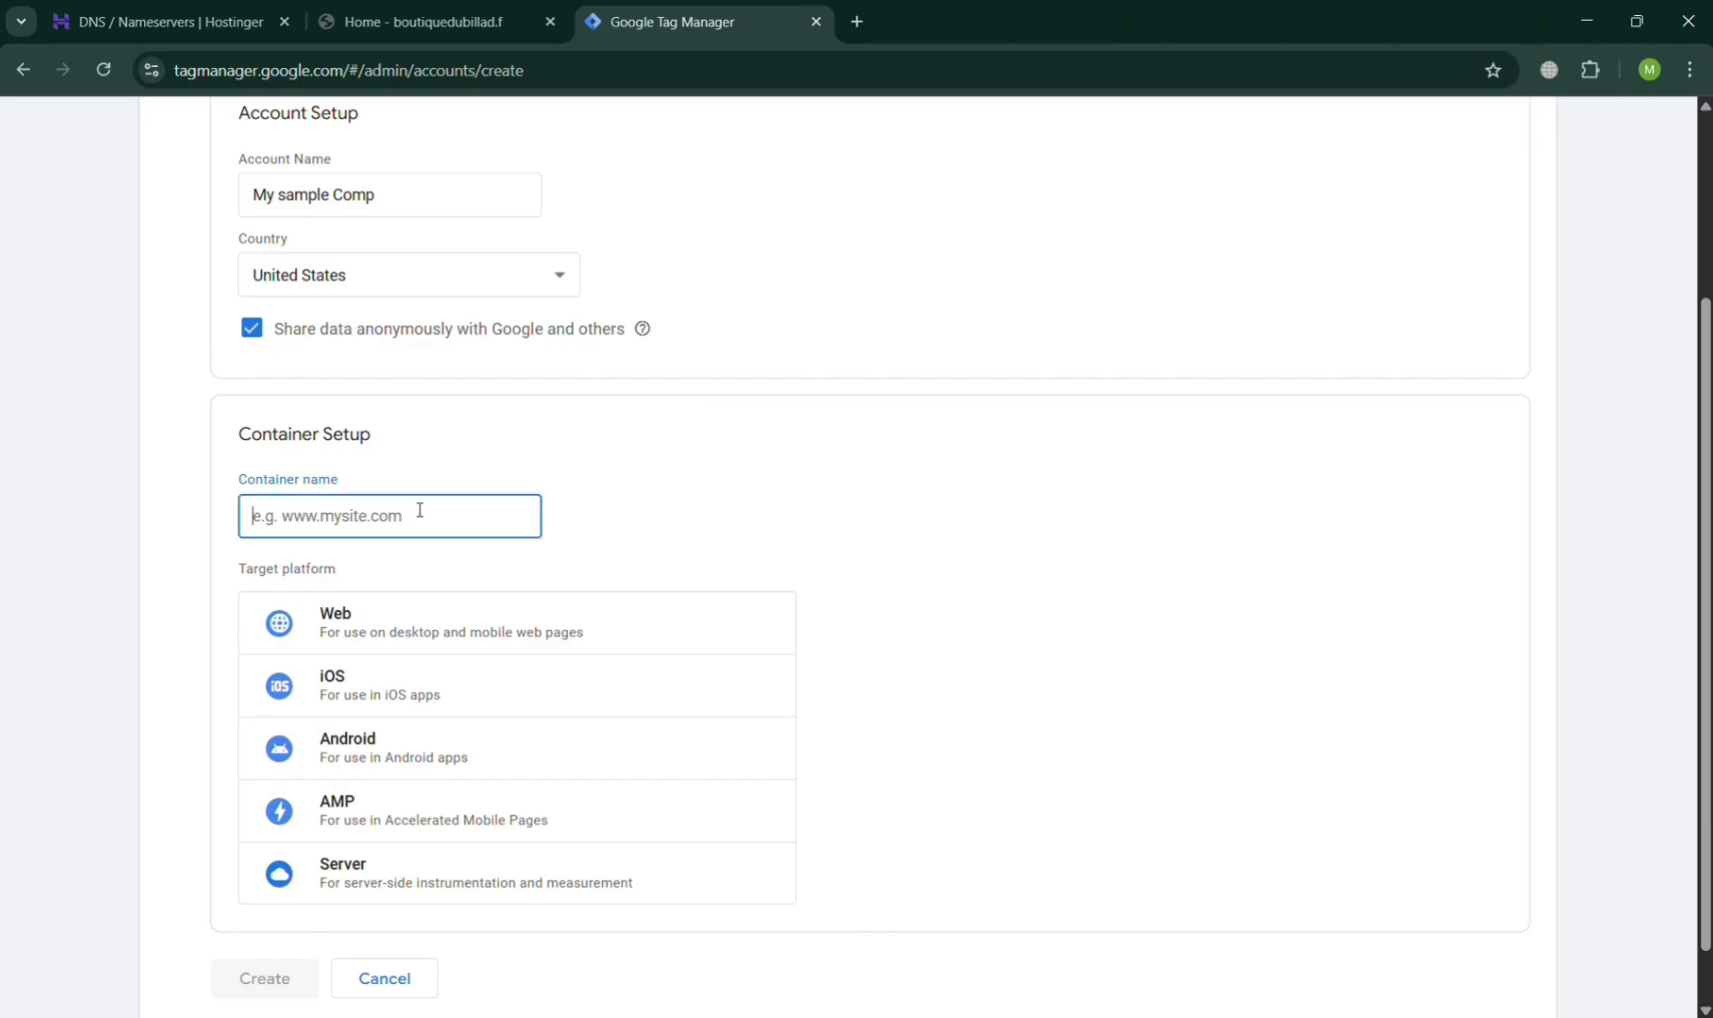
type("https://boutiquedubillard.fr/")
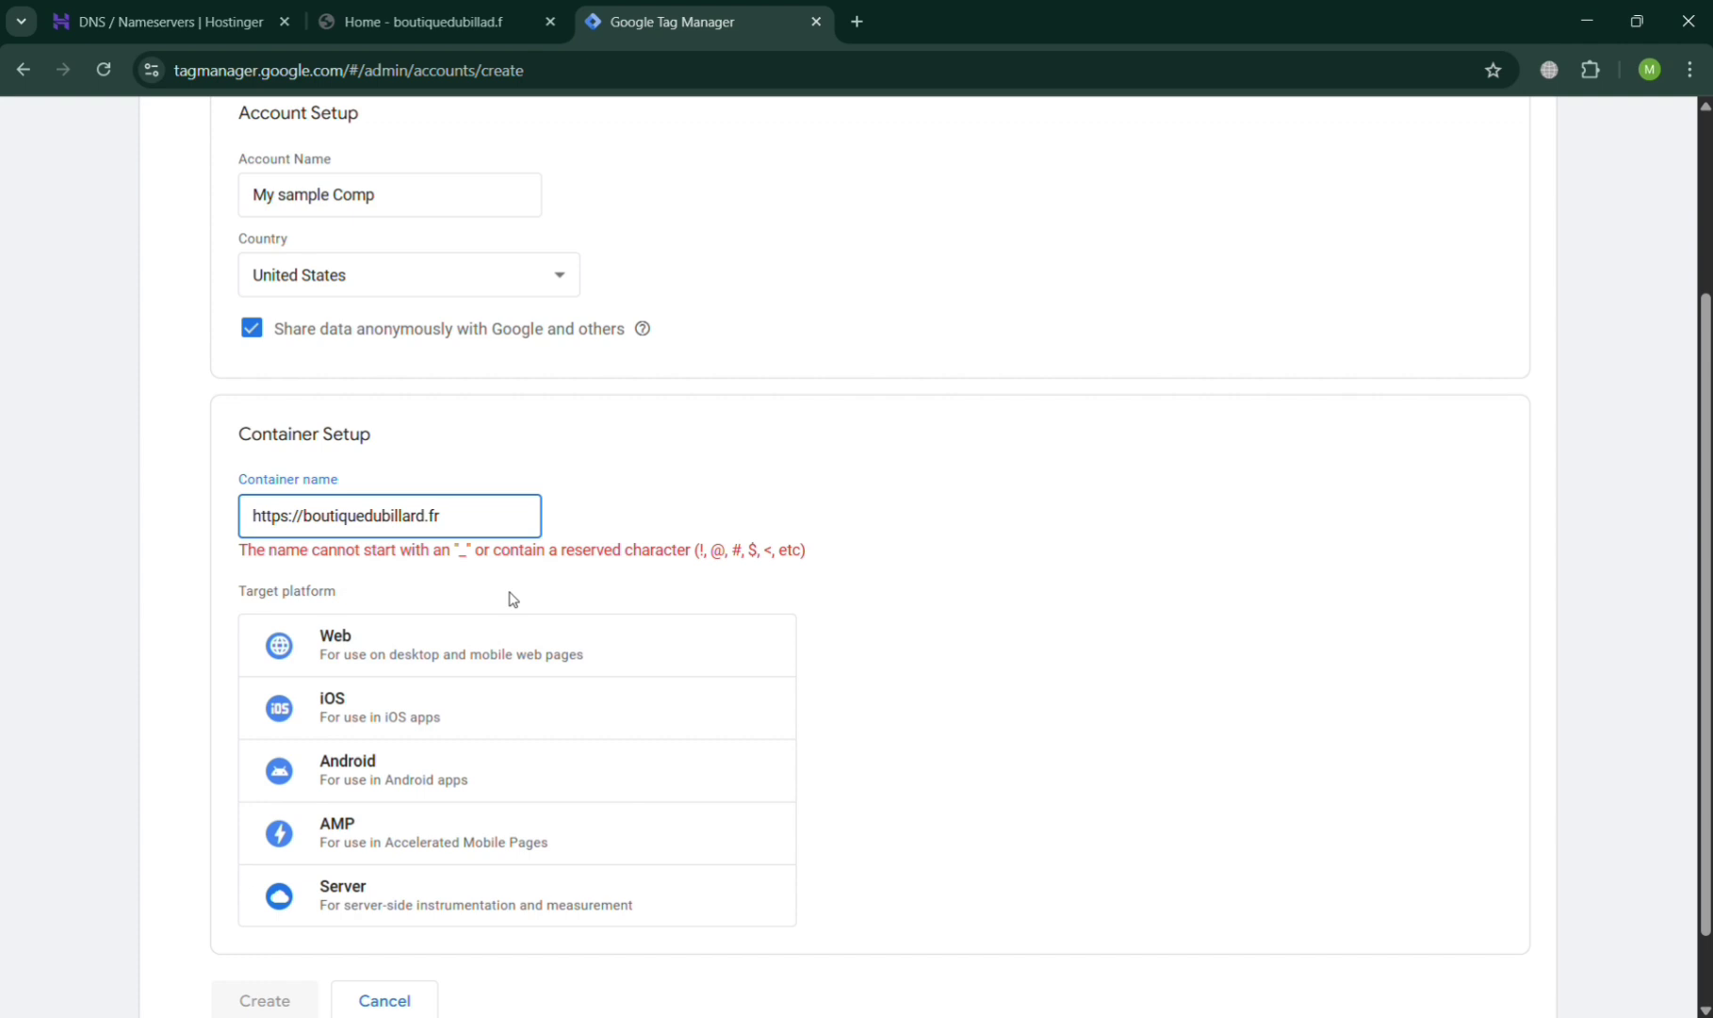
left_click_drag(304, 515, 165, 512)
key("BackSpace")
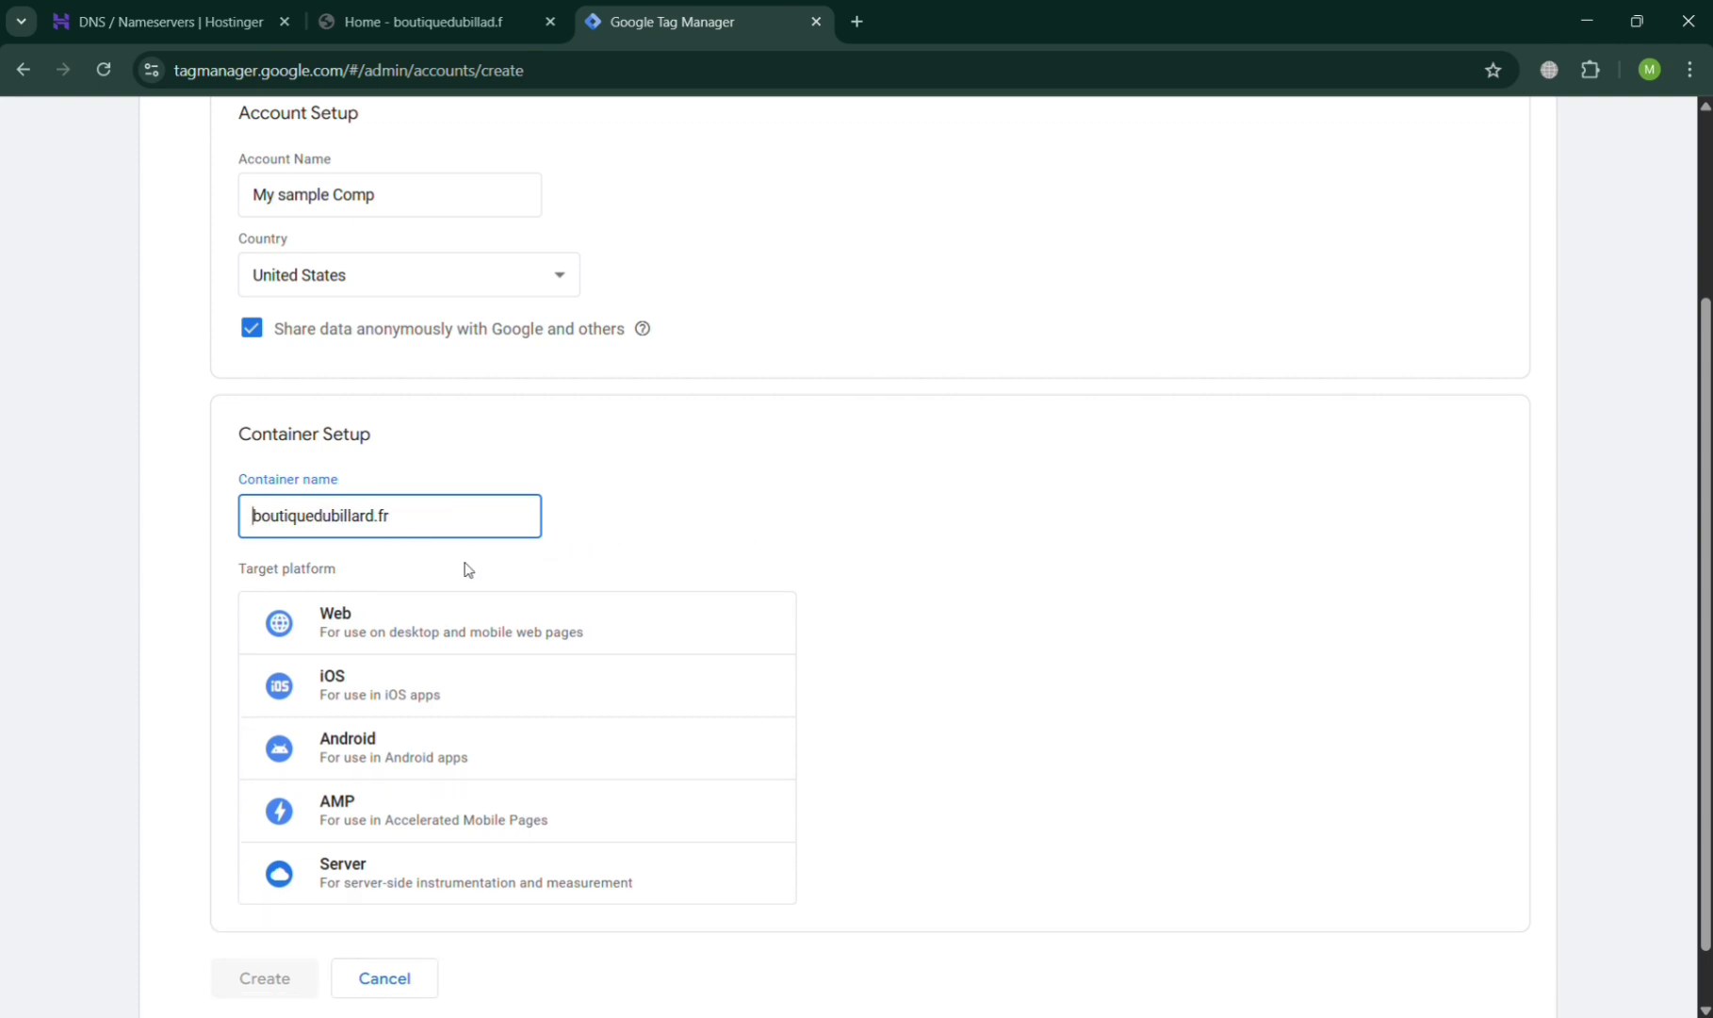
left_click(465, 569)
Choose Web as the container's target platform and create the account.
scroll(466, 566, "down", 1)
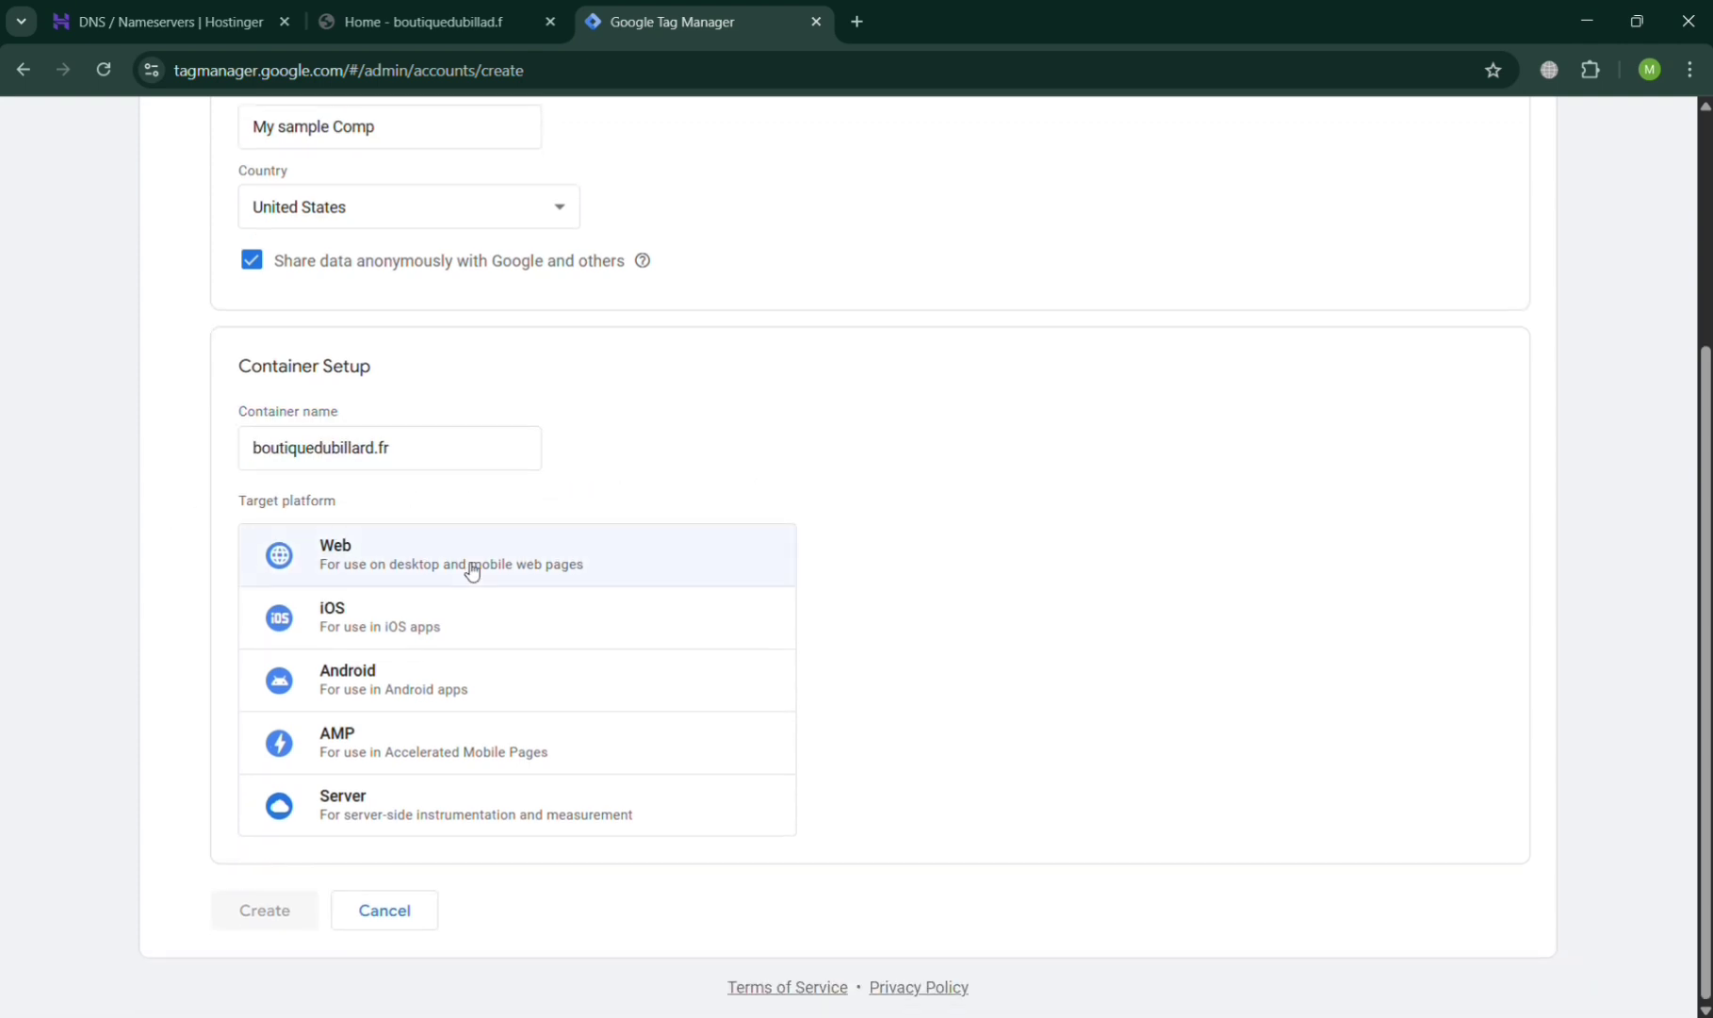
left_click(403, 553)
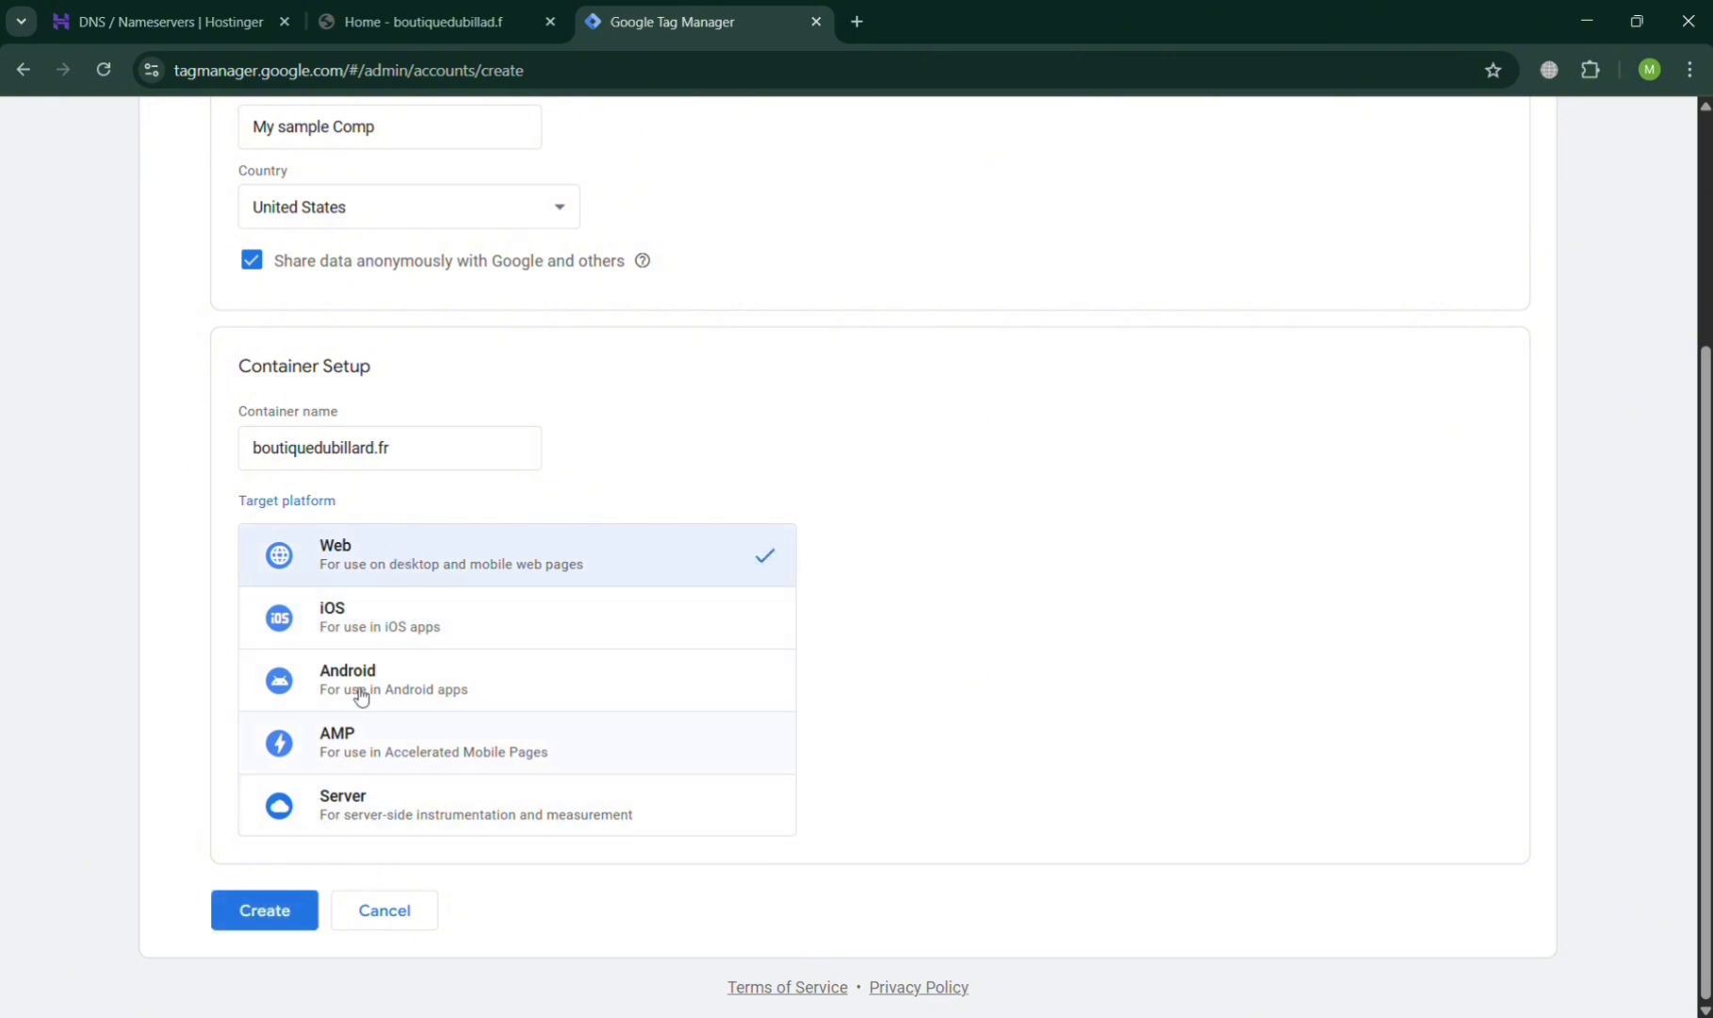
left_click(304, 902)
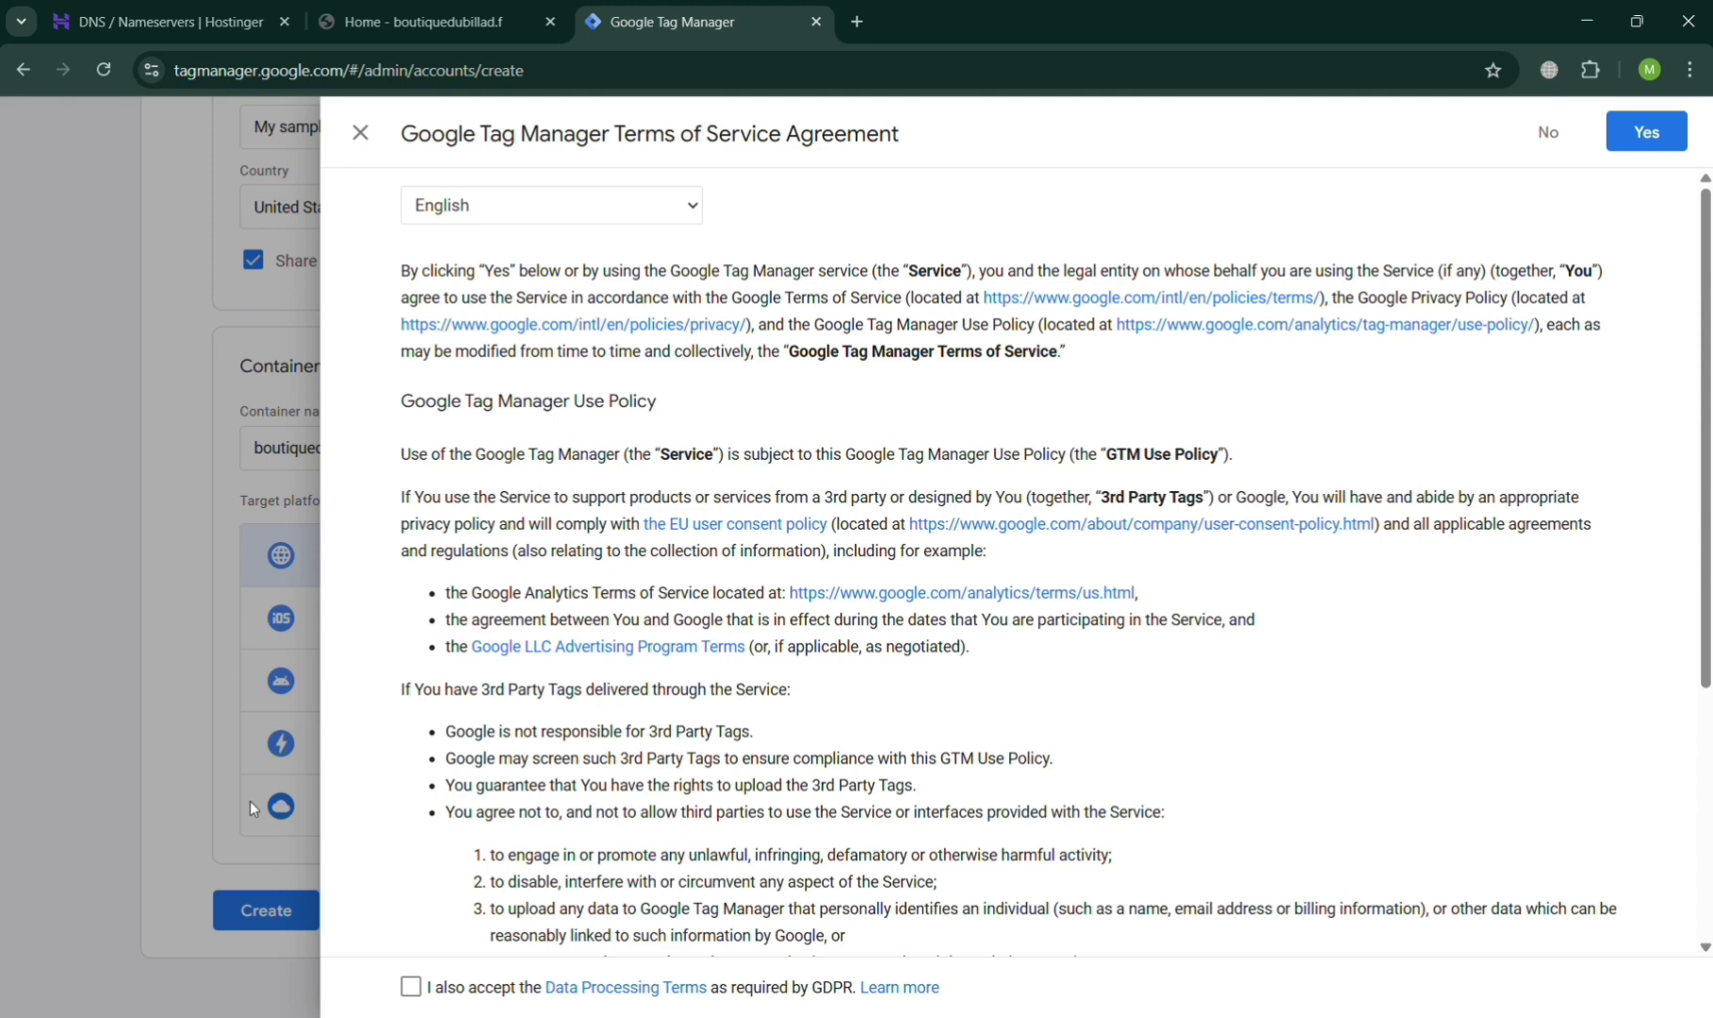
Accept the Google Tag Manager Terms of Service, including the GDPR Data Processing Terms.
scroll(532, 387, "down", 5)
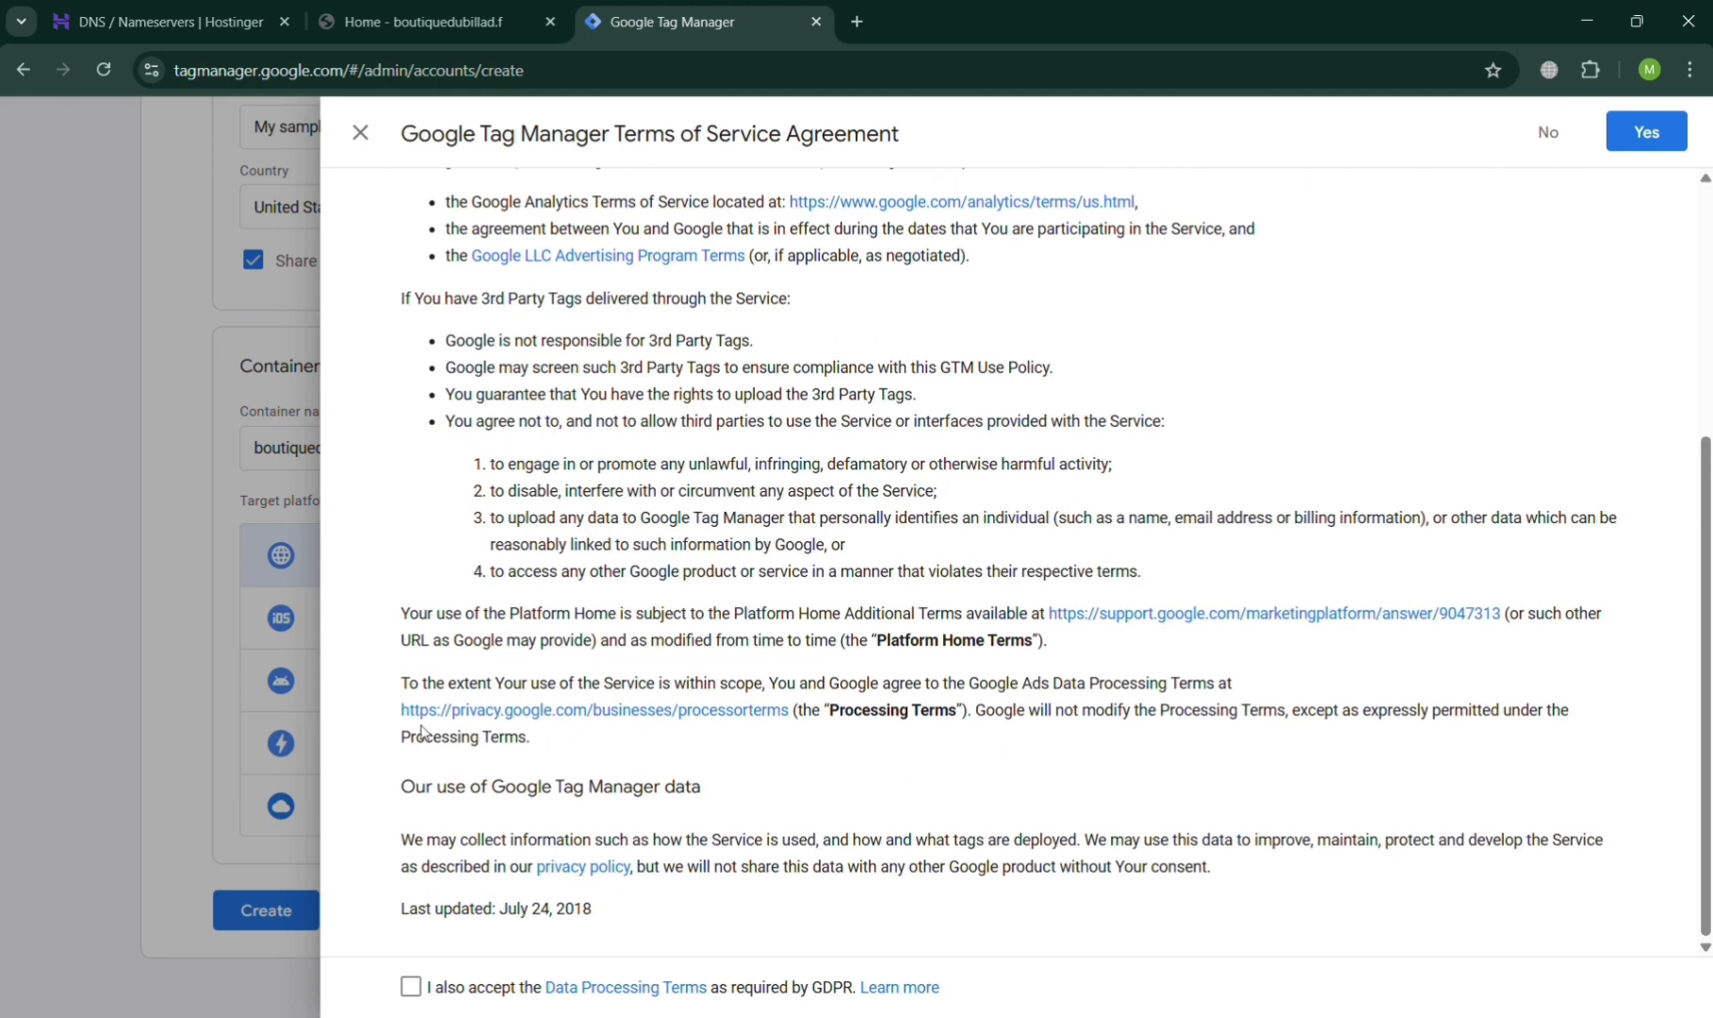
left_click(415, 989)
left_click(1665, 132)
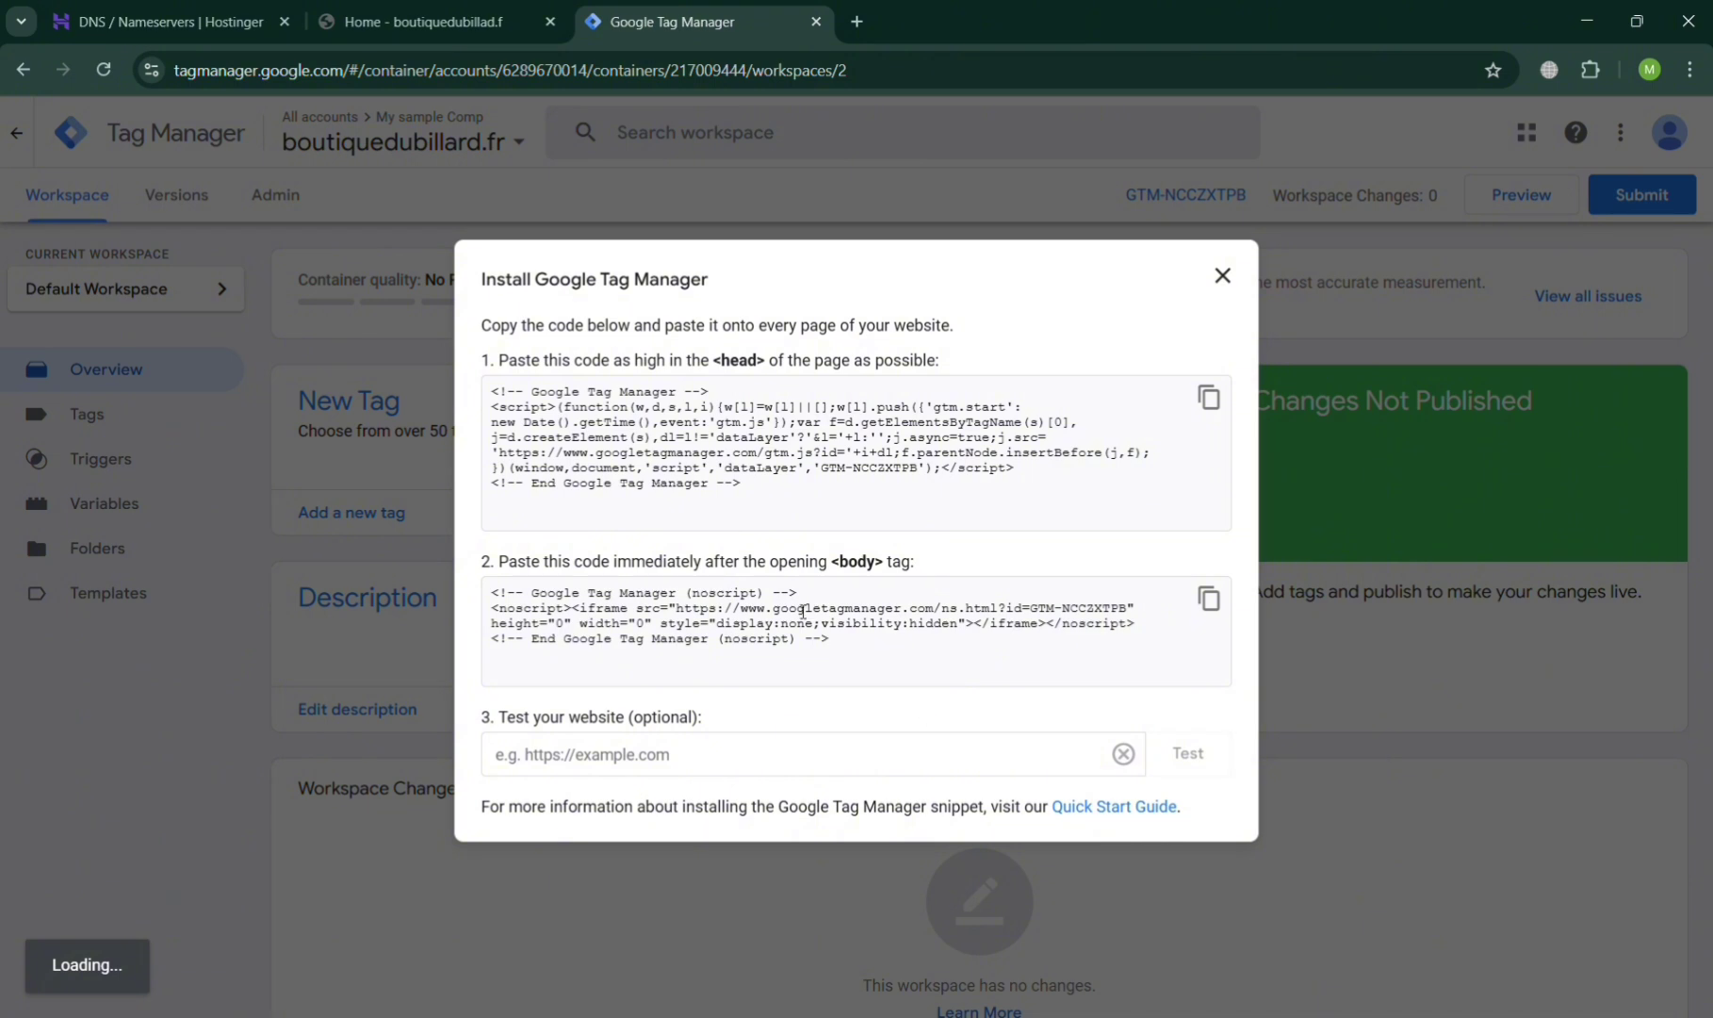
Switch to the WordPress admin, go to adding a new plugin and search the plugins for "wp code".
left_click(408, 7)
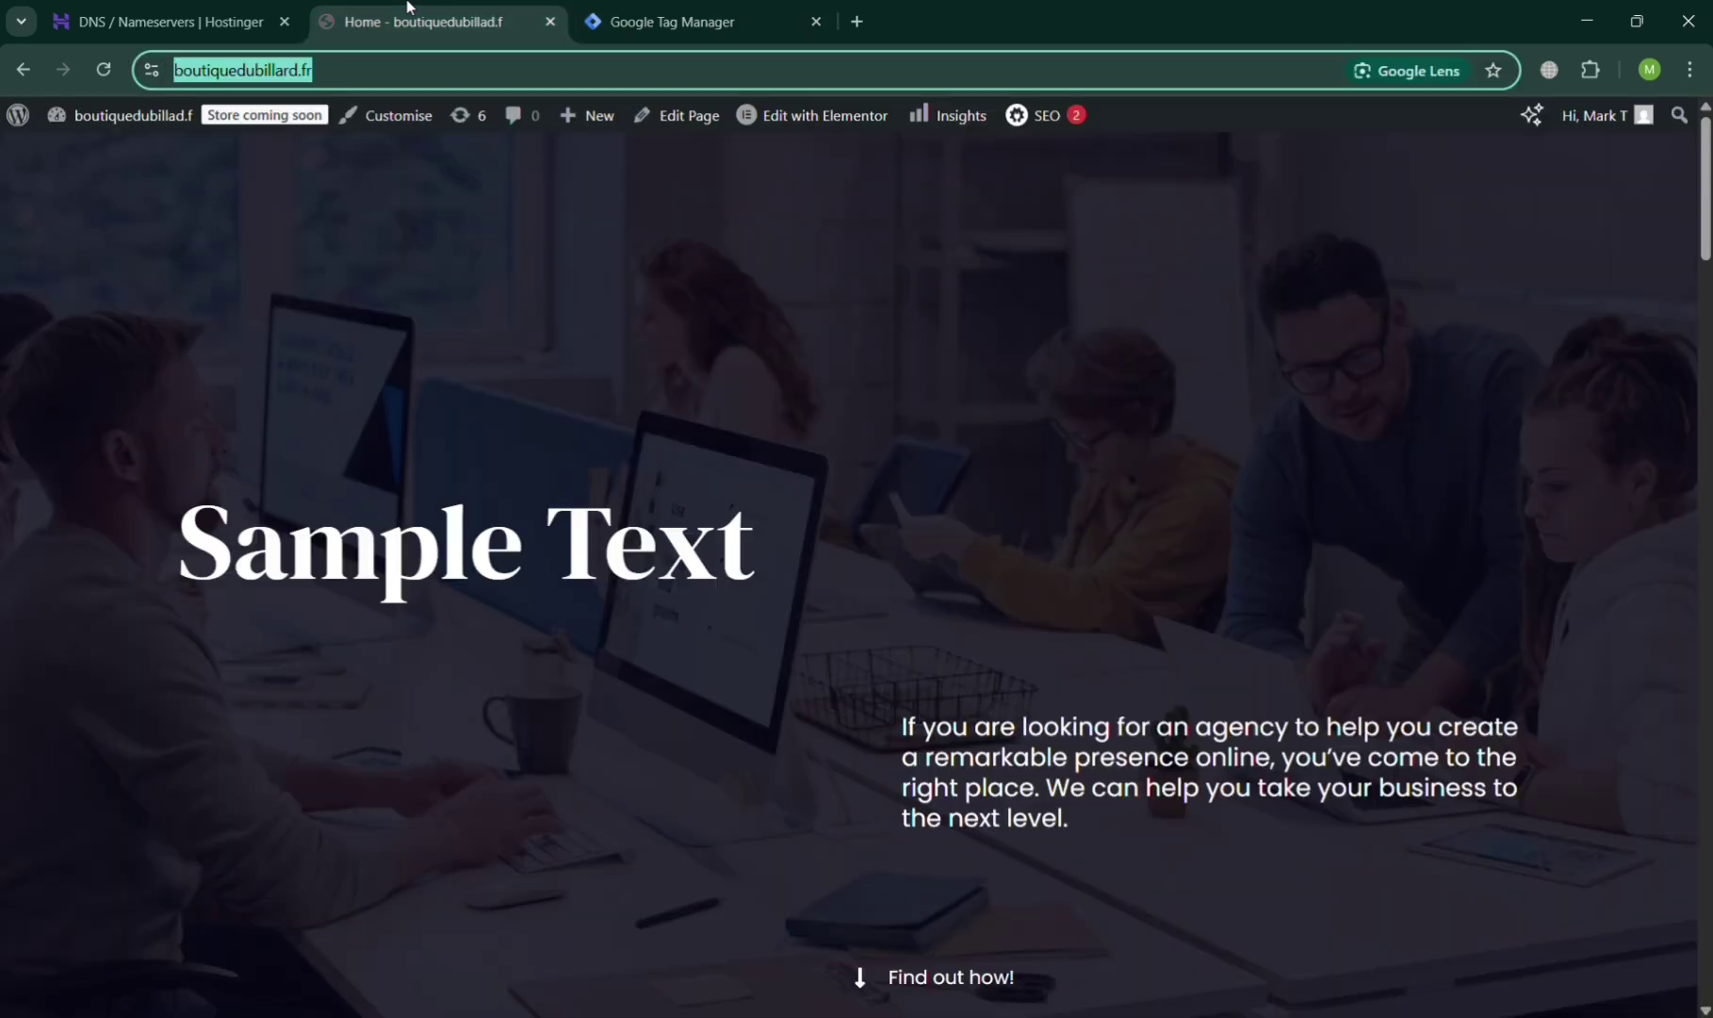
left_click(15, 117)
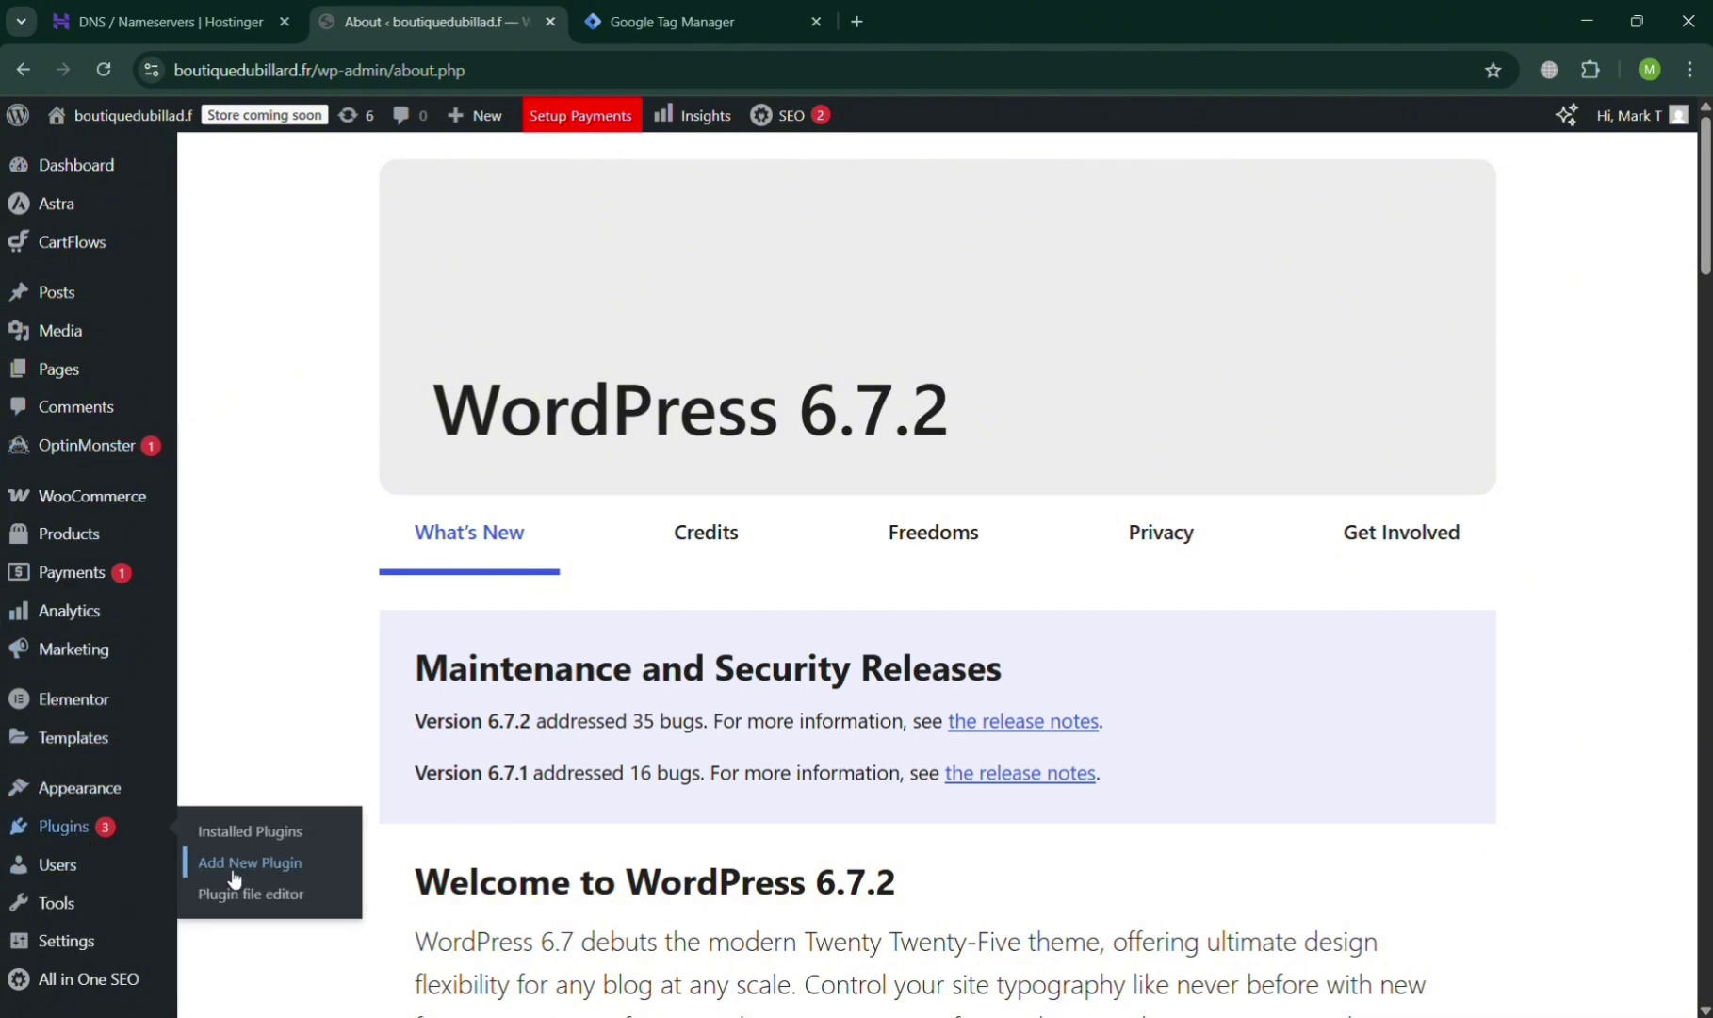
left_click(234, 876)
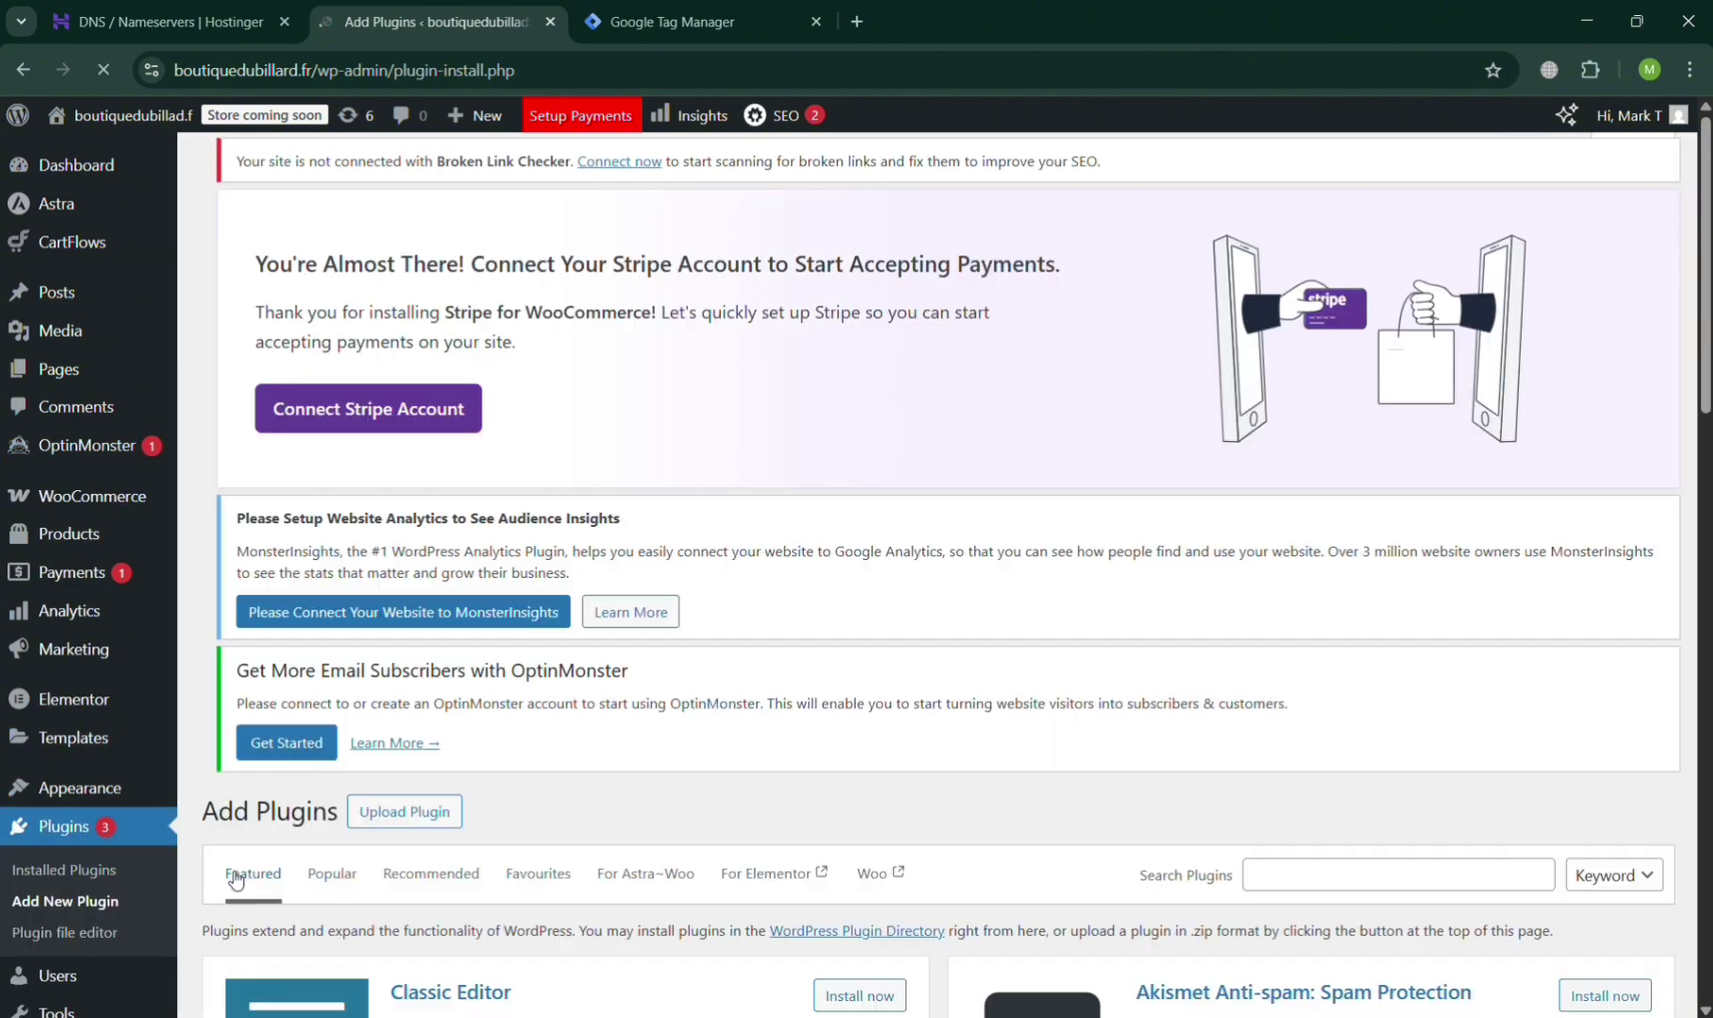
scroll(1265, 838, "down", 3)
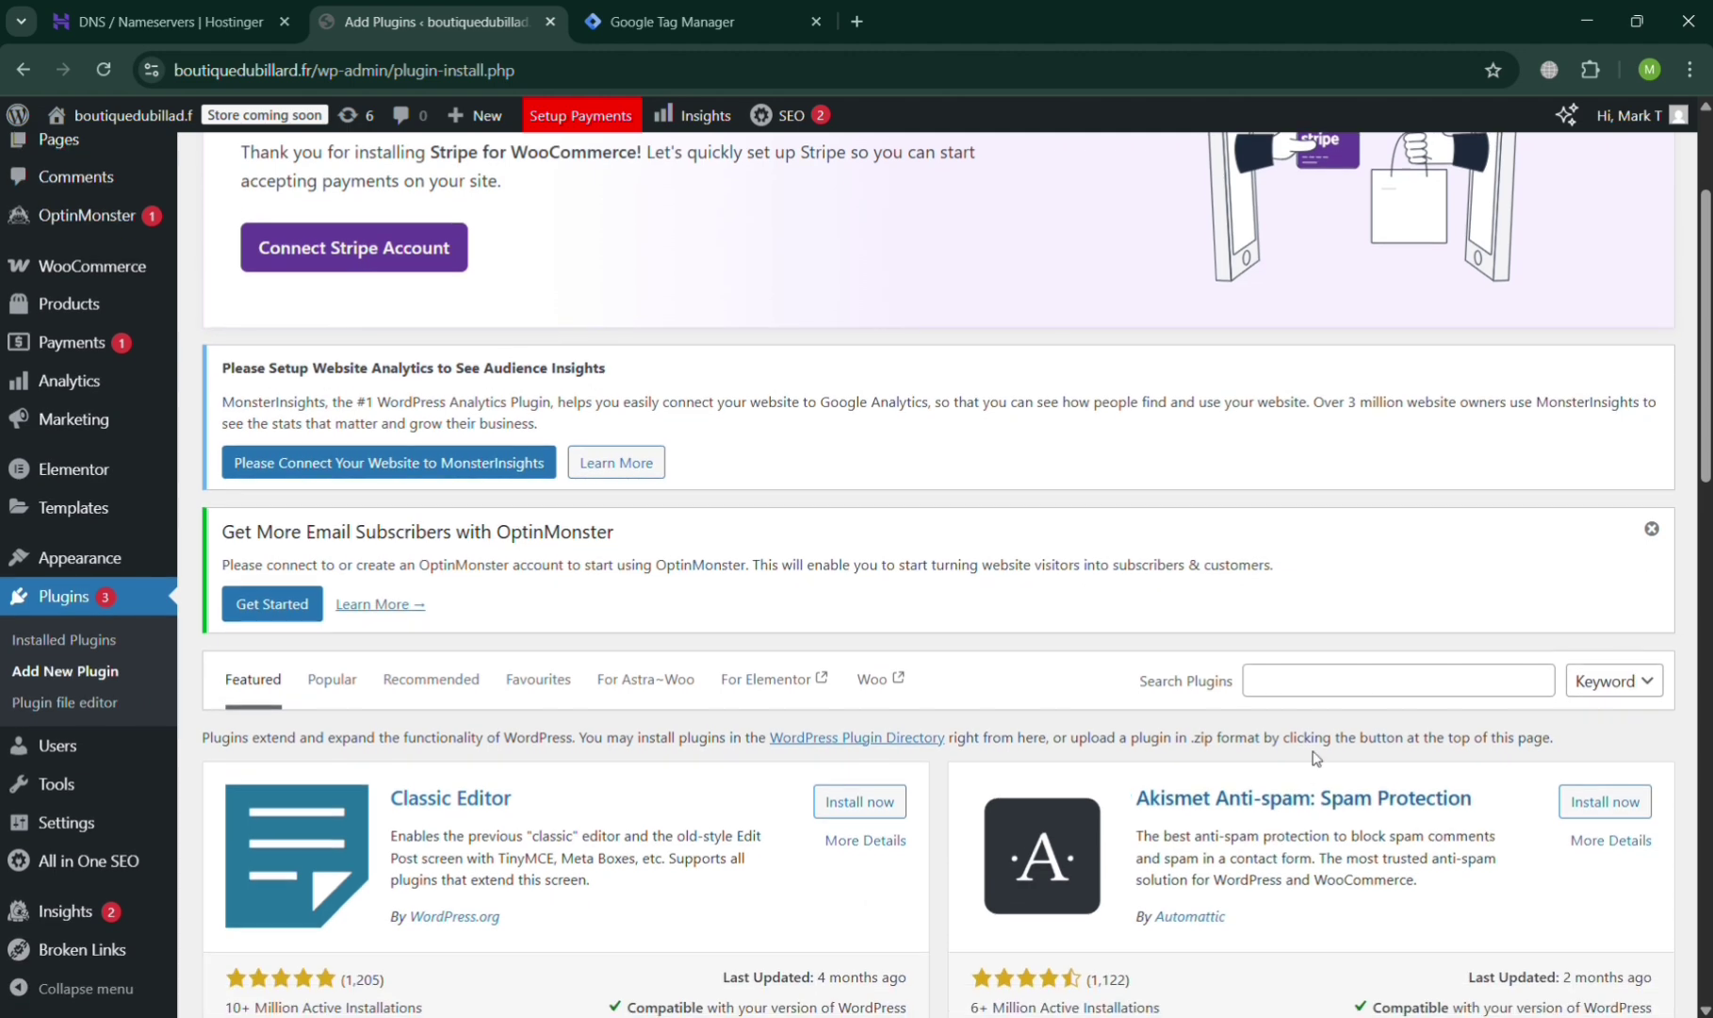
left_click(1345, 680)
type("wp ")
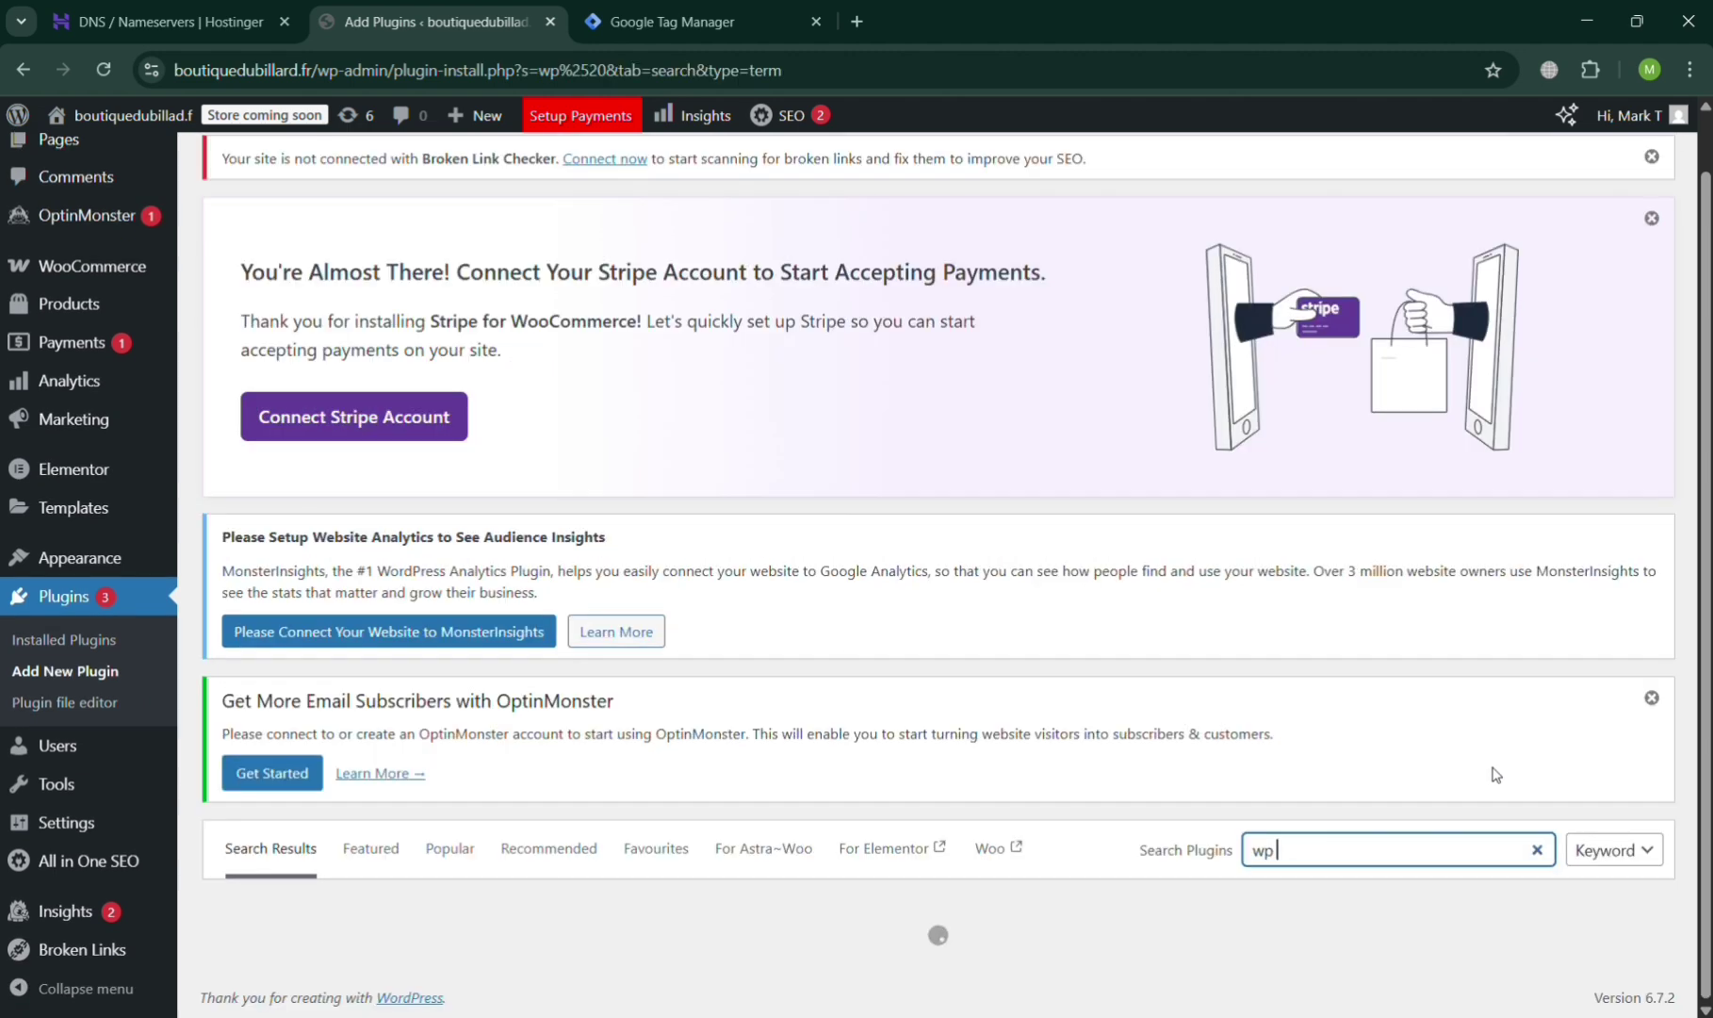
type("code")
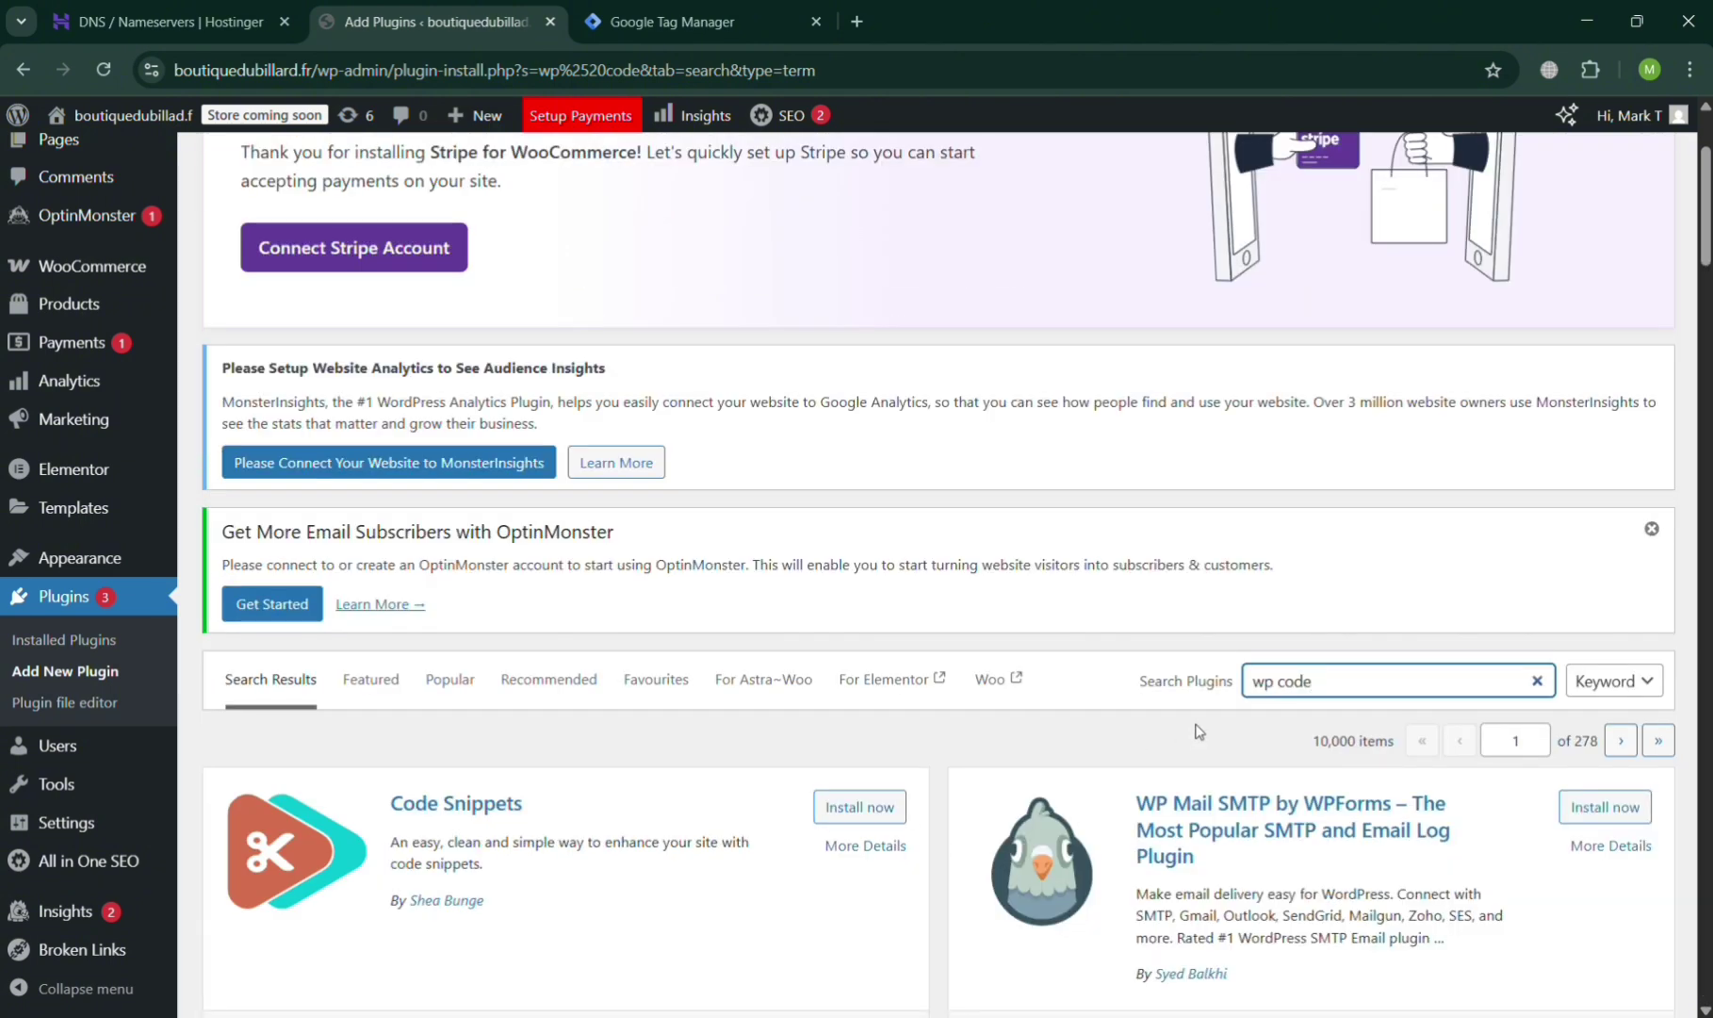
Install and activate the plugin "WPCode – Insert Headers and Footers + Custom Code Snippets".
scroll(684, 716, "down", 4)
scroll(684, 716, "down", 3)
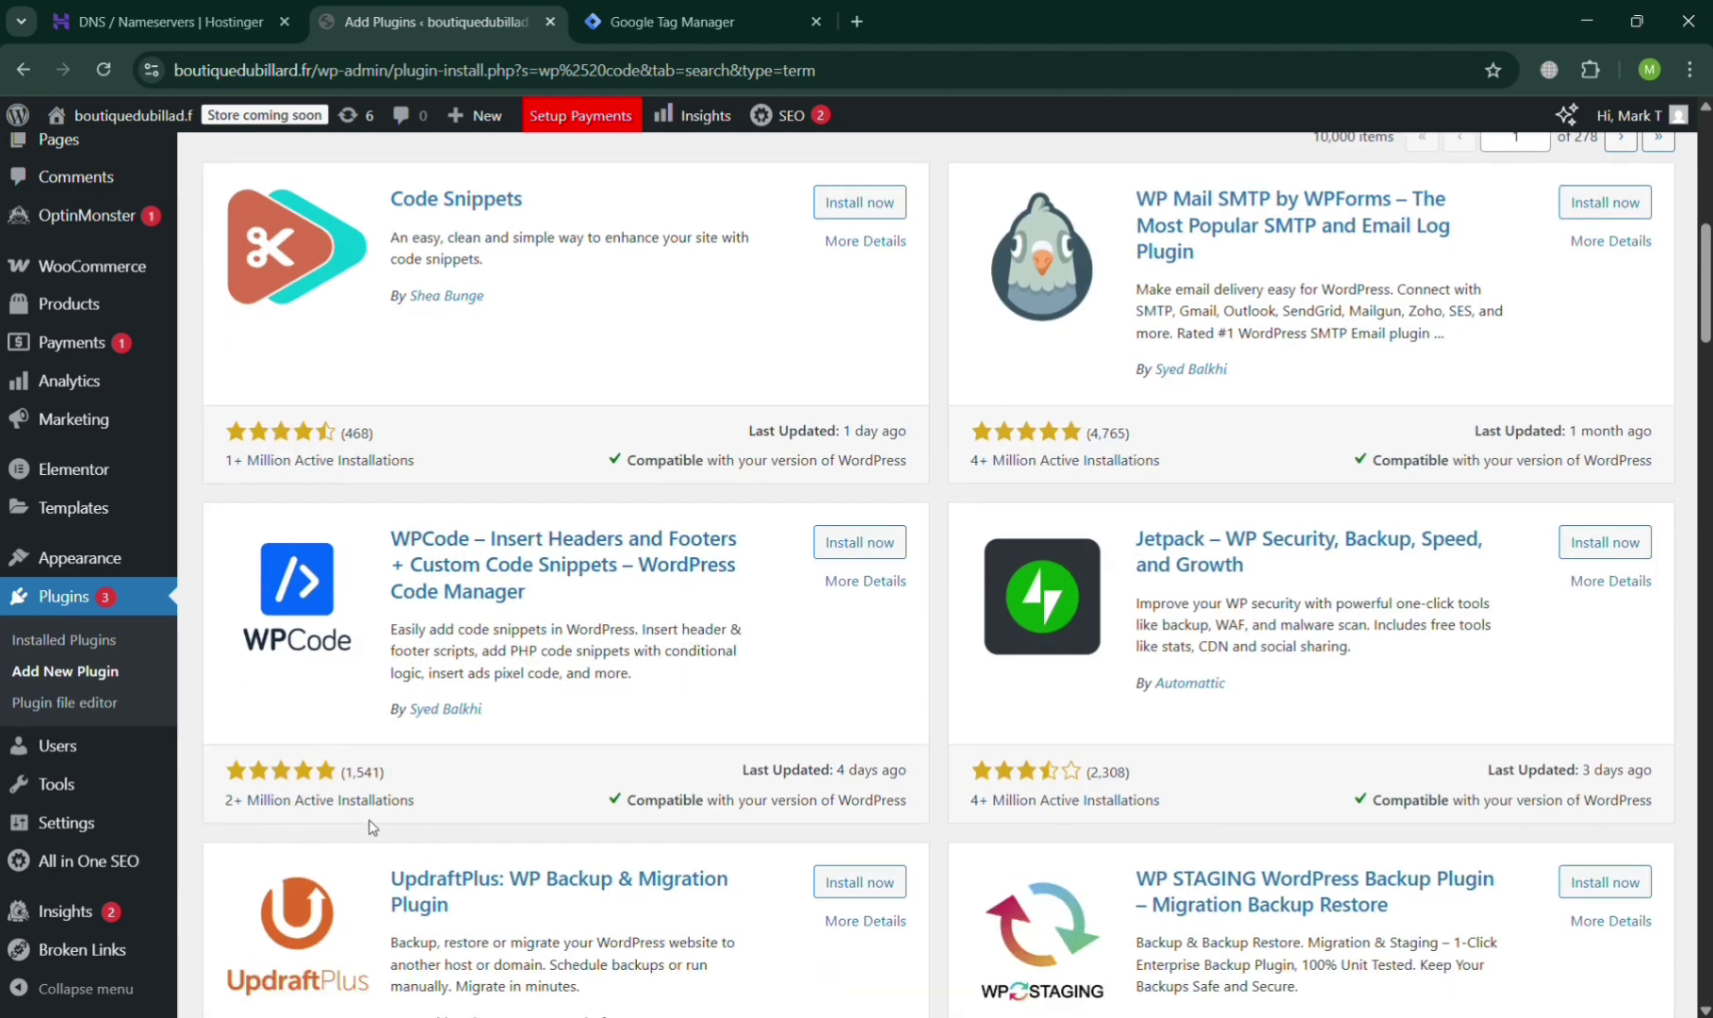
left_click(845, 545)
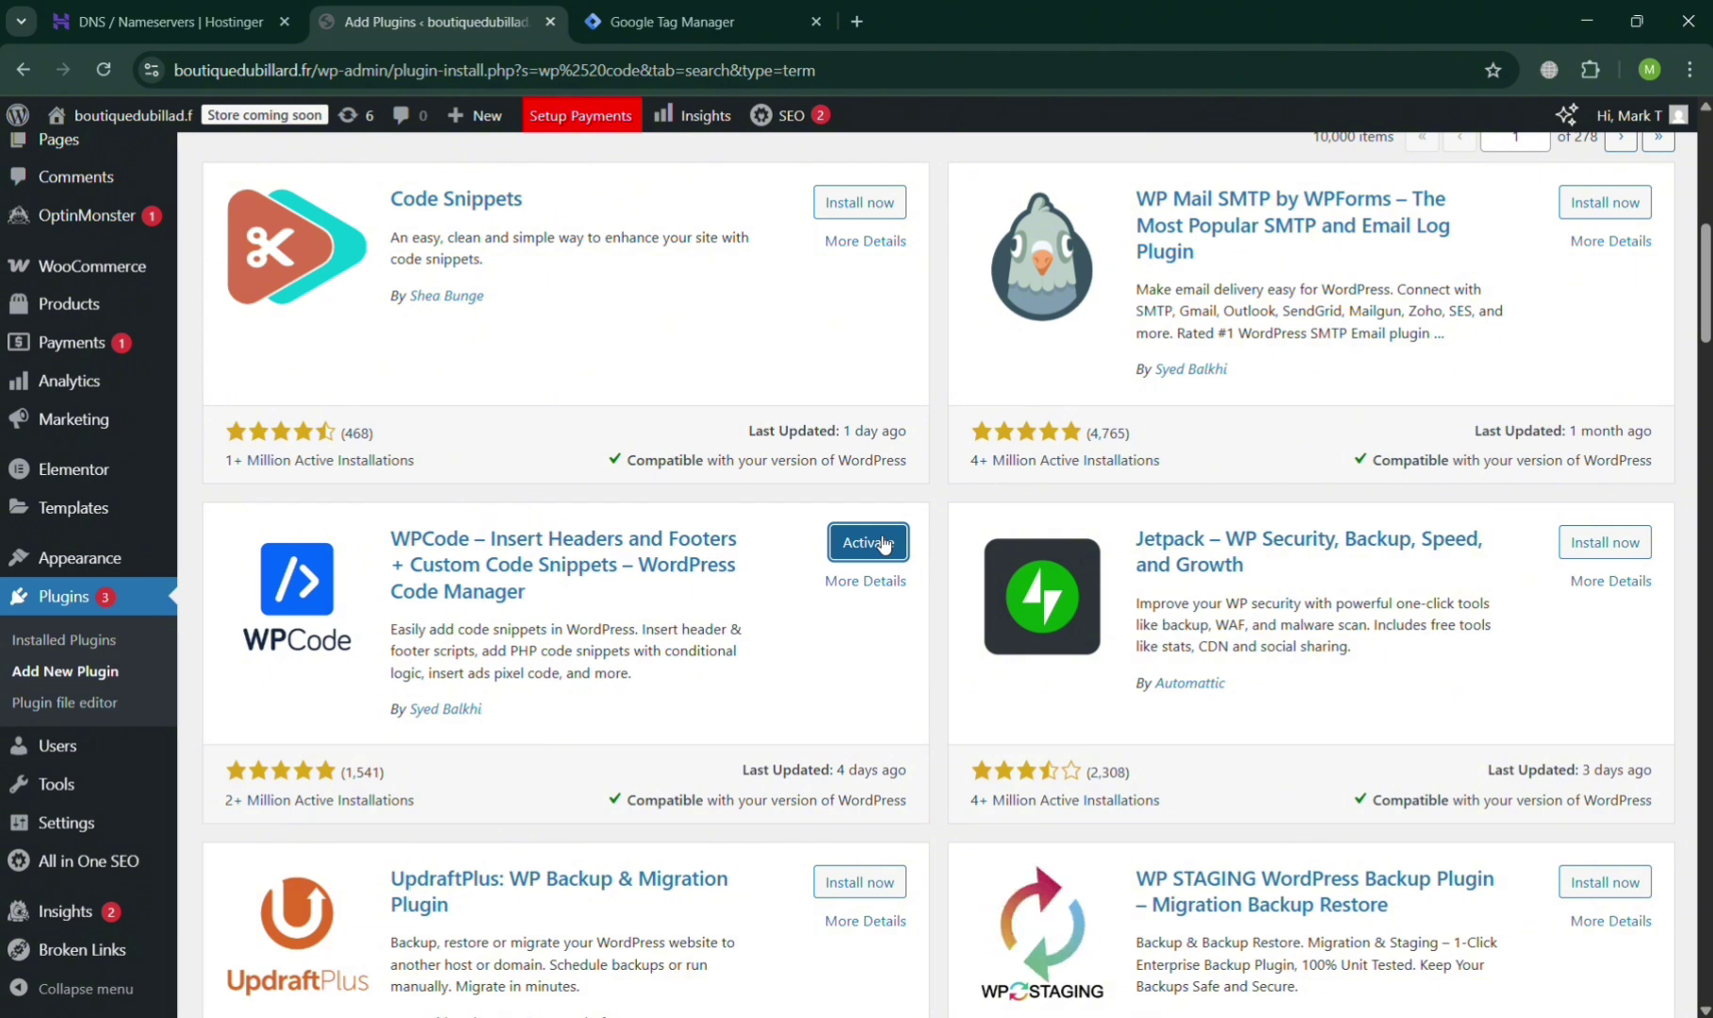
left_click(884, 544)
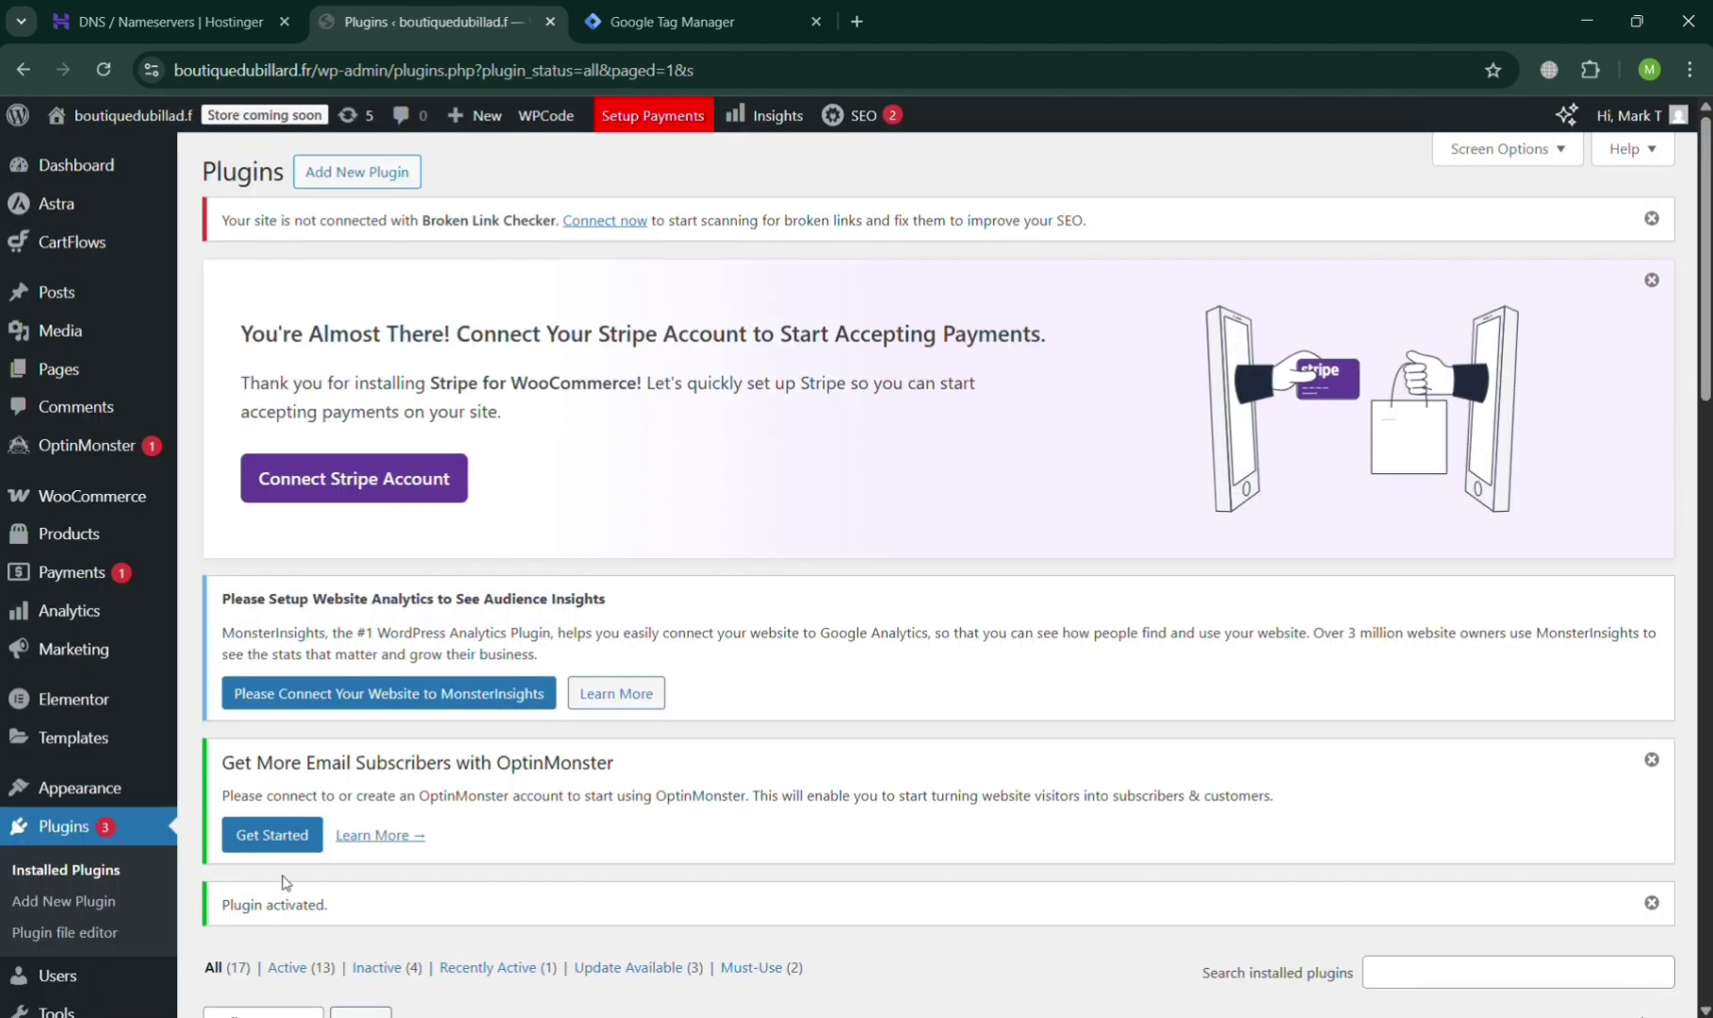
Open the Header & Footer page of WPCode's Code Snippets in the WordPress admin.
scroll(287, 885, "down", 3)
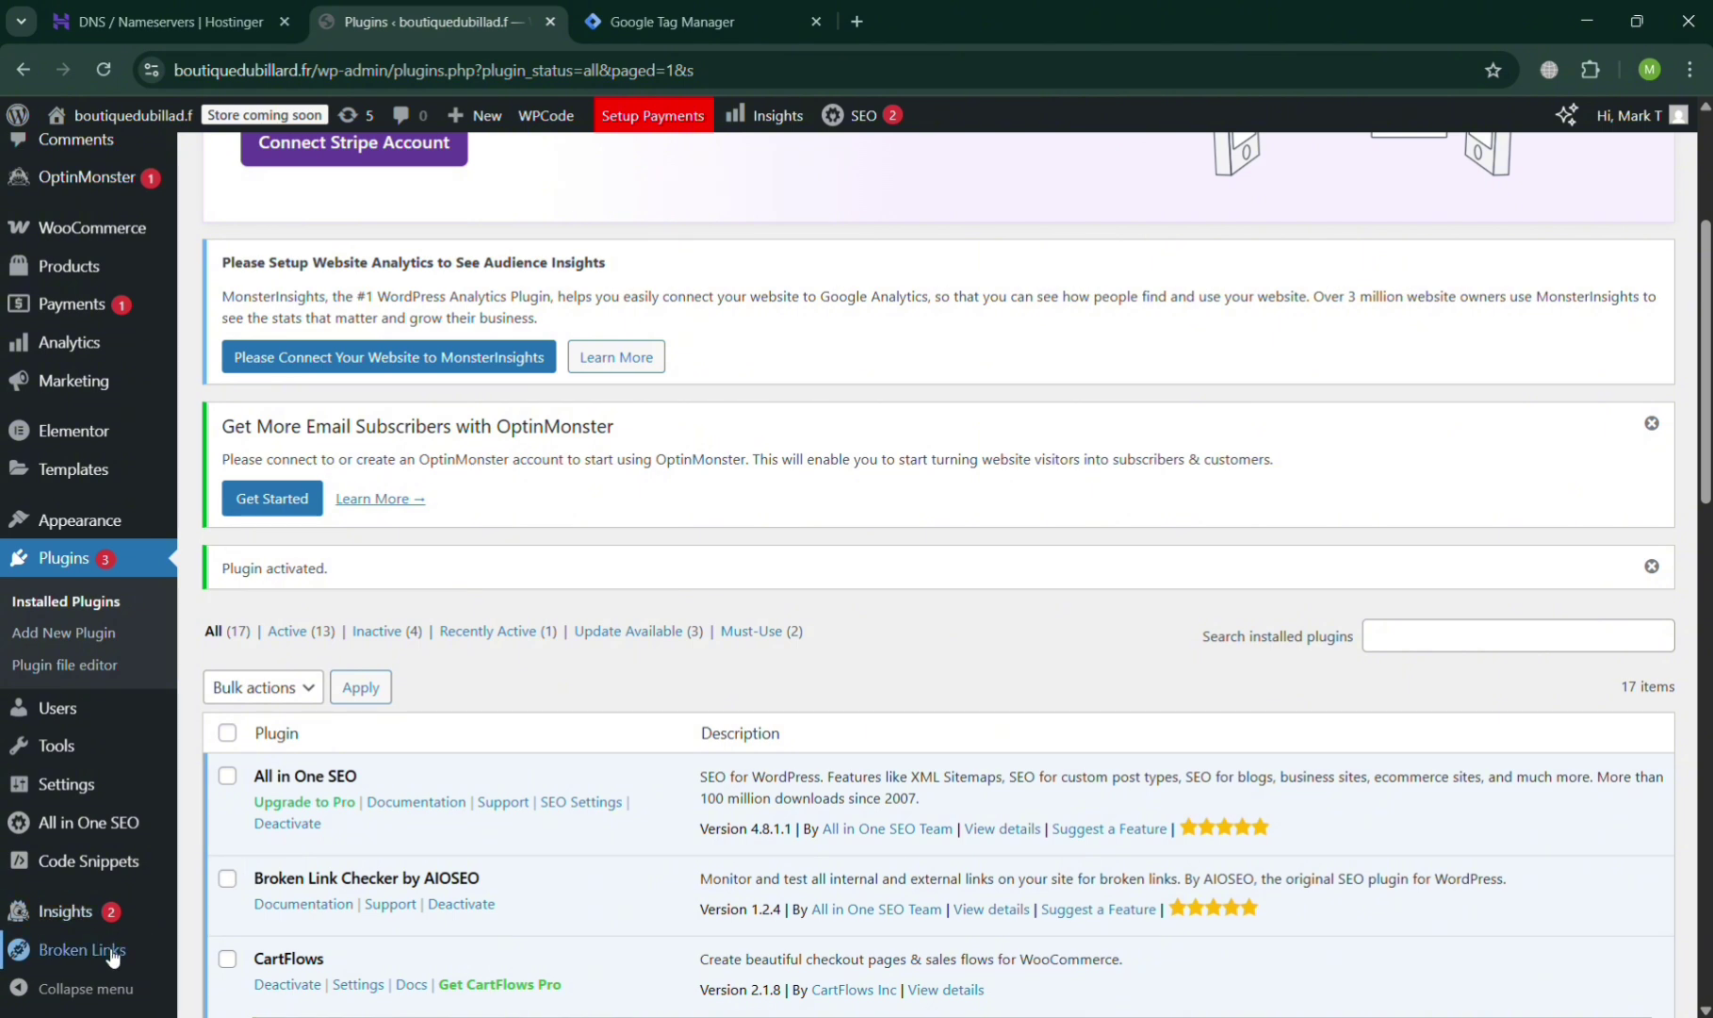
scroll(113, 942, "down", 1)
mouse_move(100, 865)
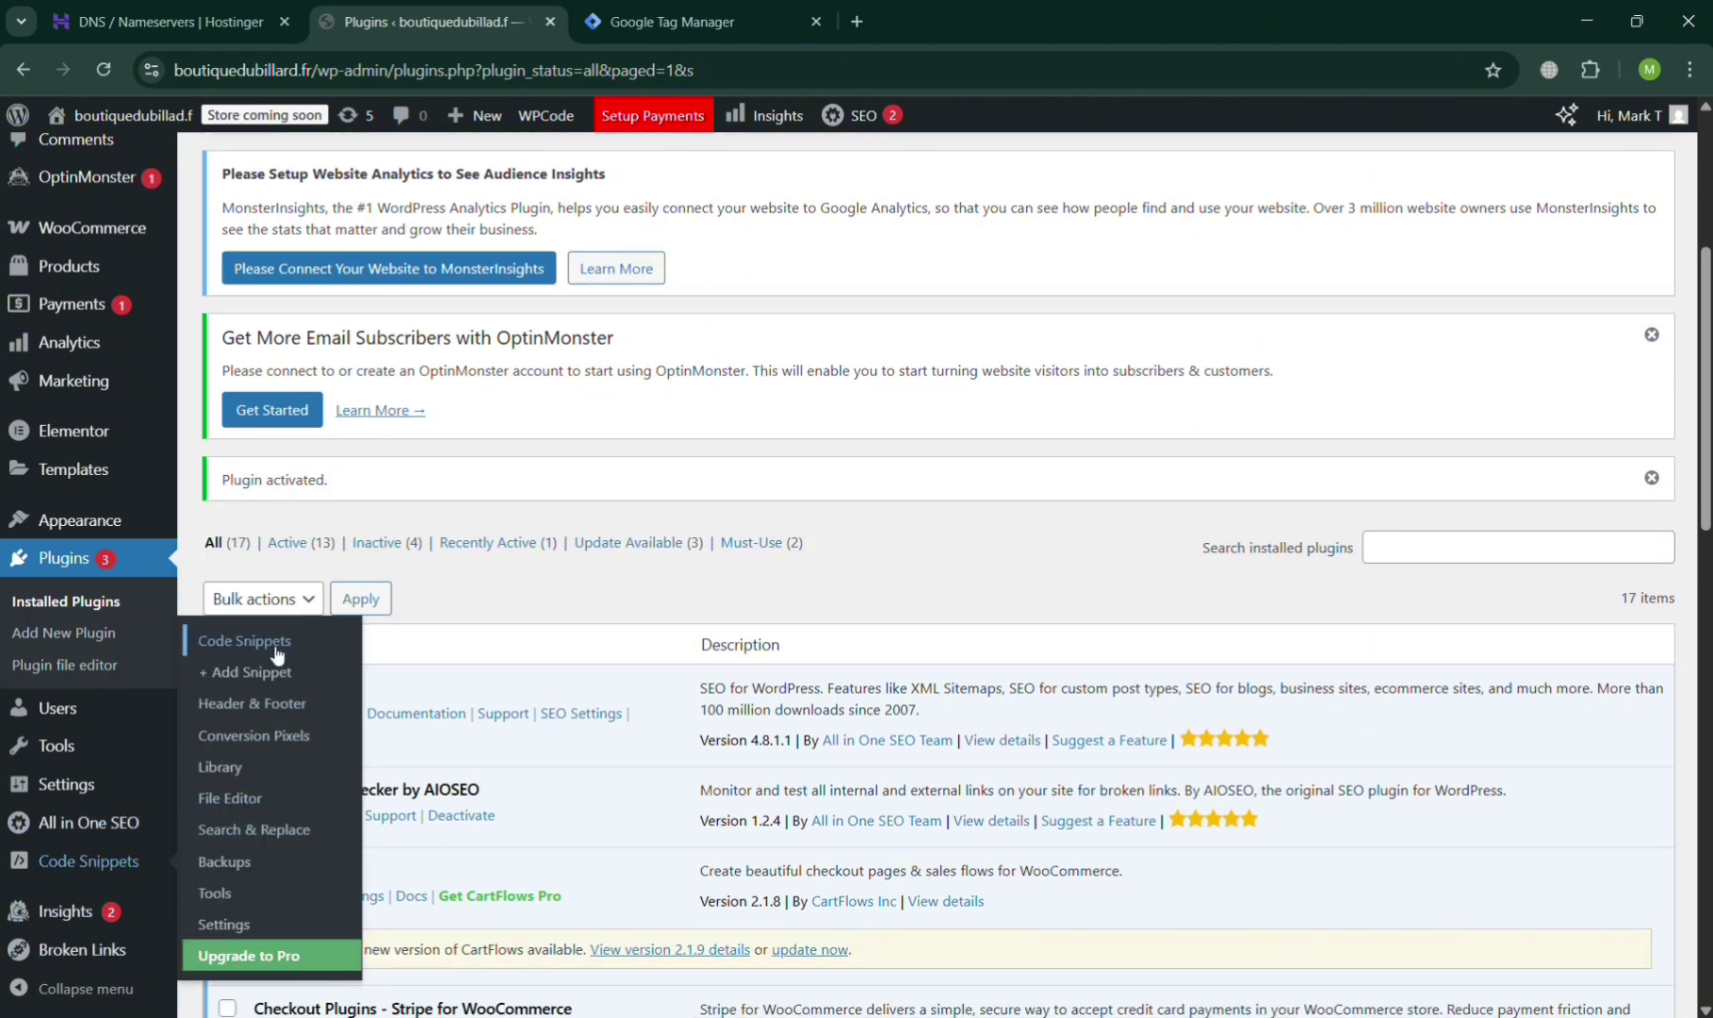
left_click(297, 706)
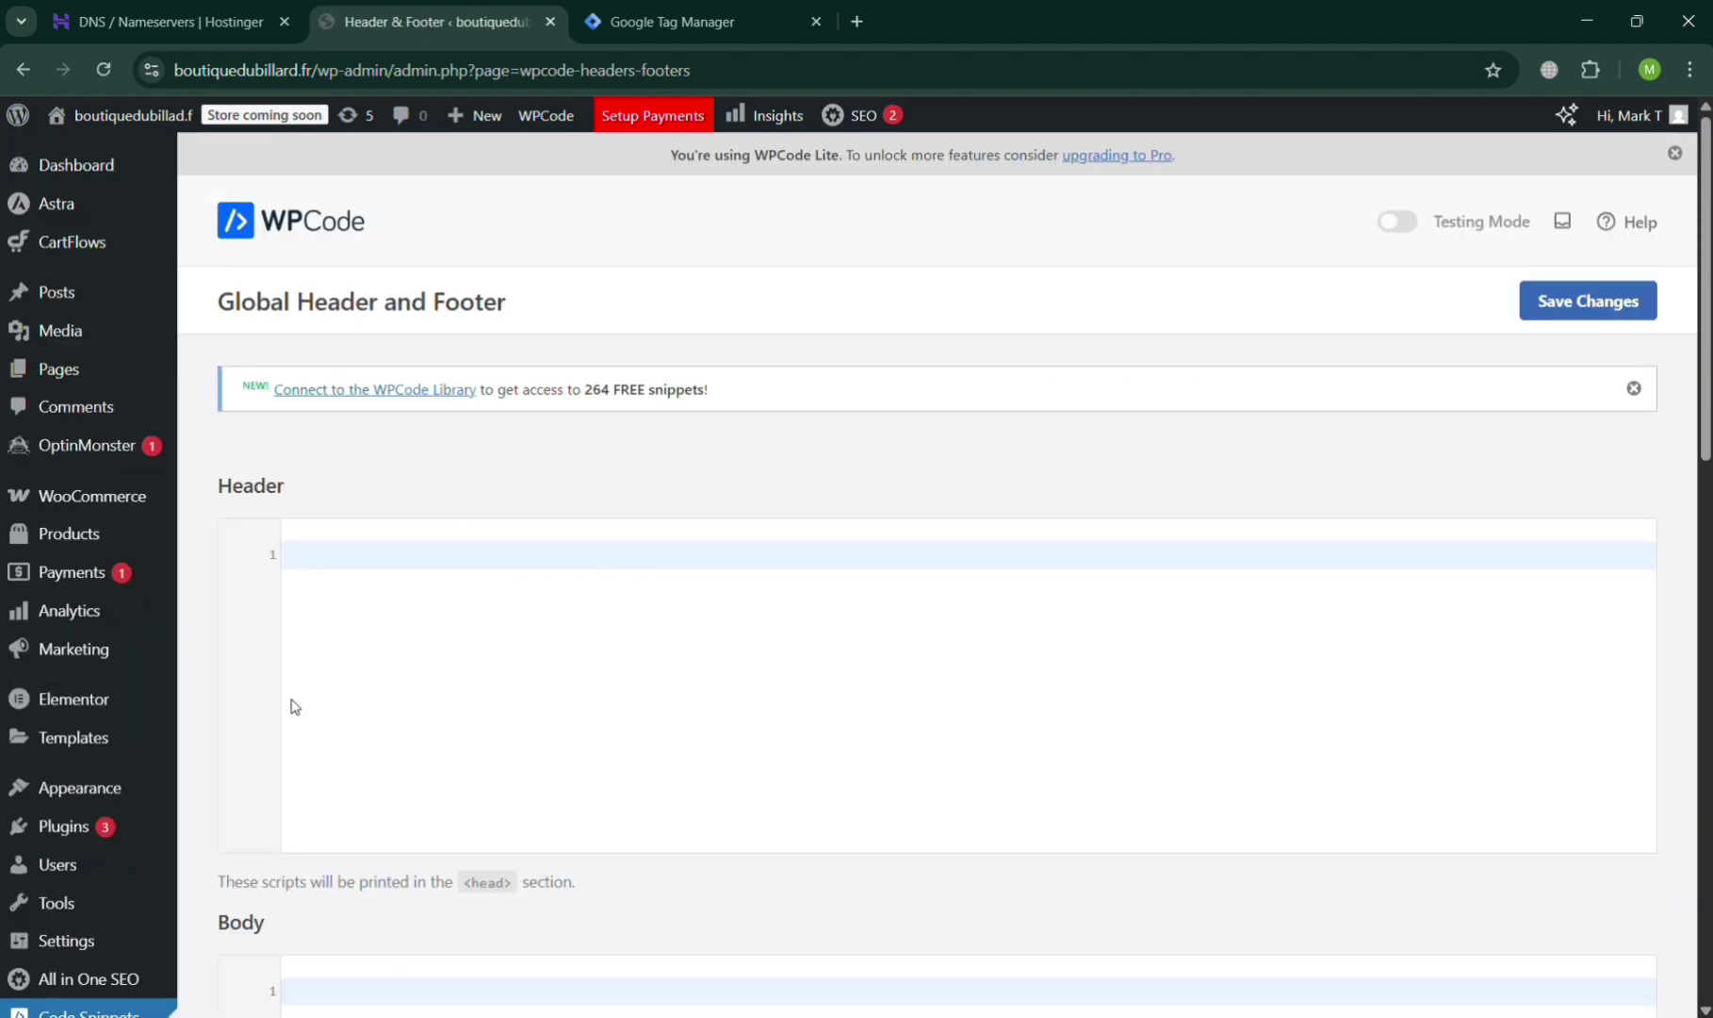
Copy the head code snippet from Tag Manager's install instructions and paste it into WPCode's global Header code.
left_click(536, 554)
left_click(704, 9)
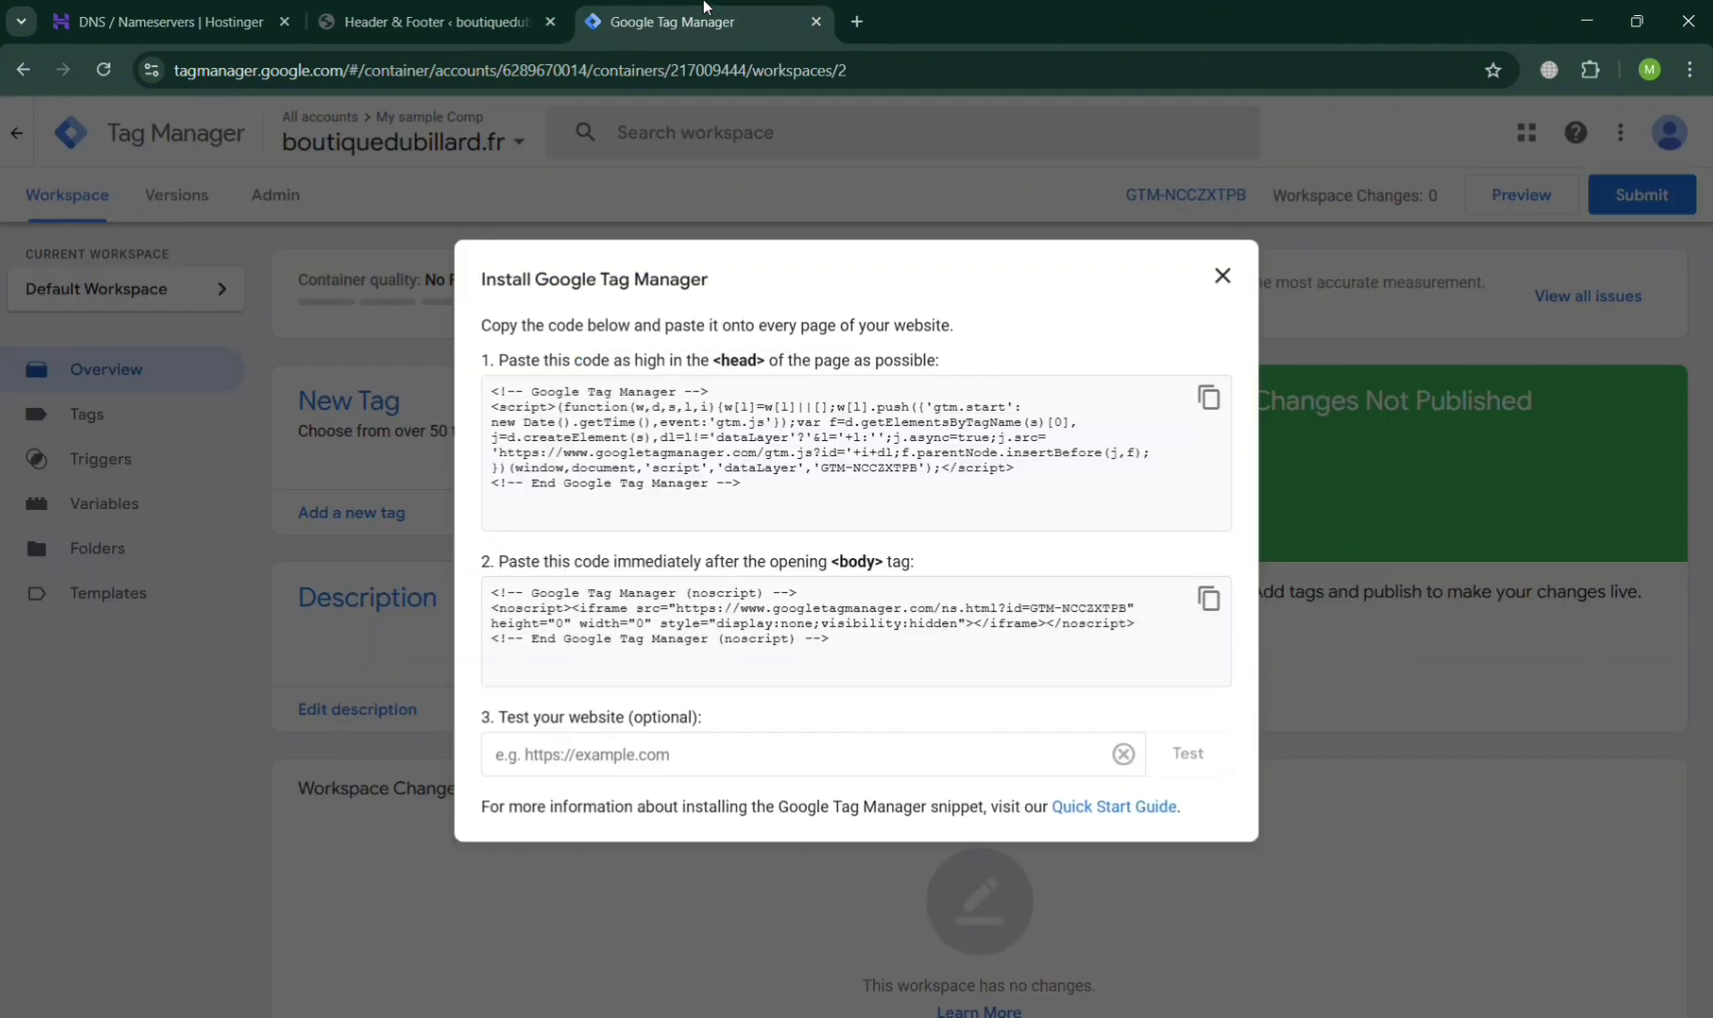
left_click(1223, 400)
left_click(434, 13)
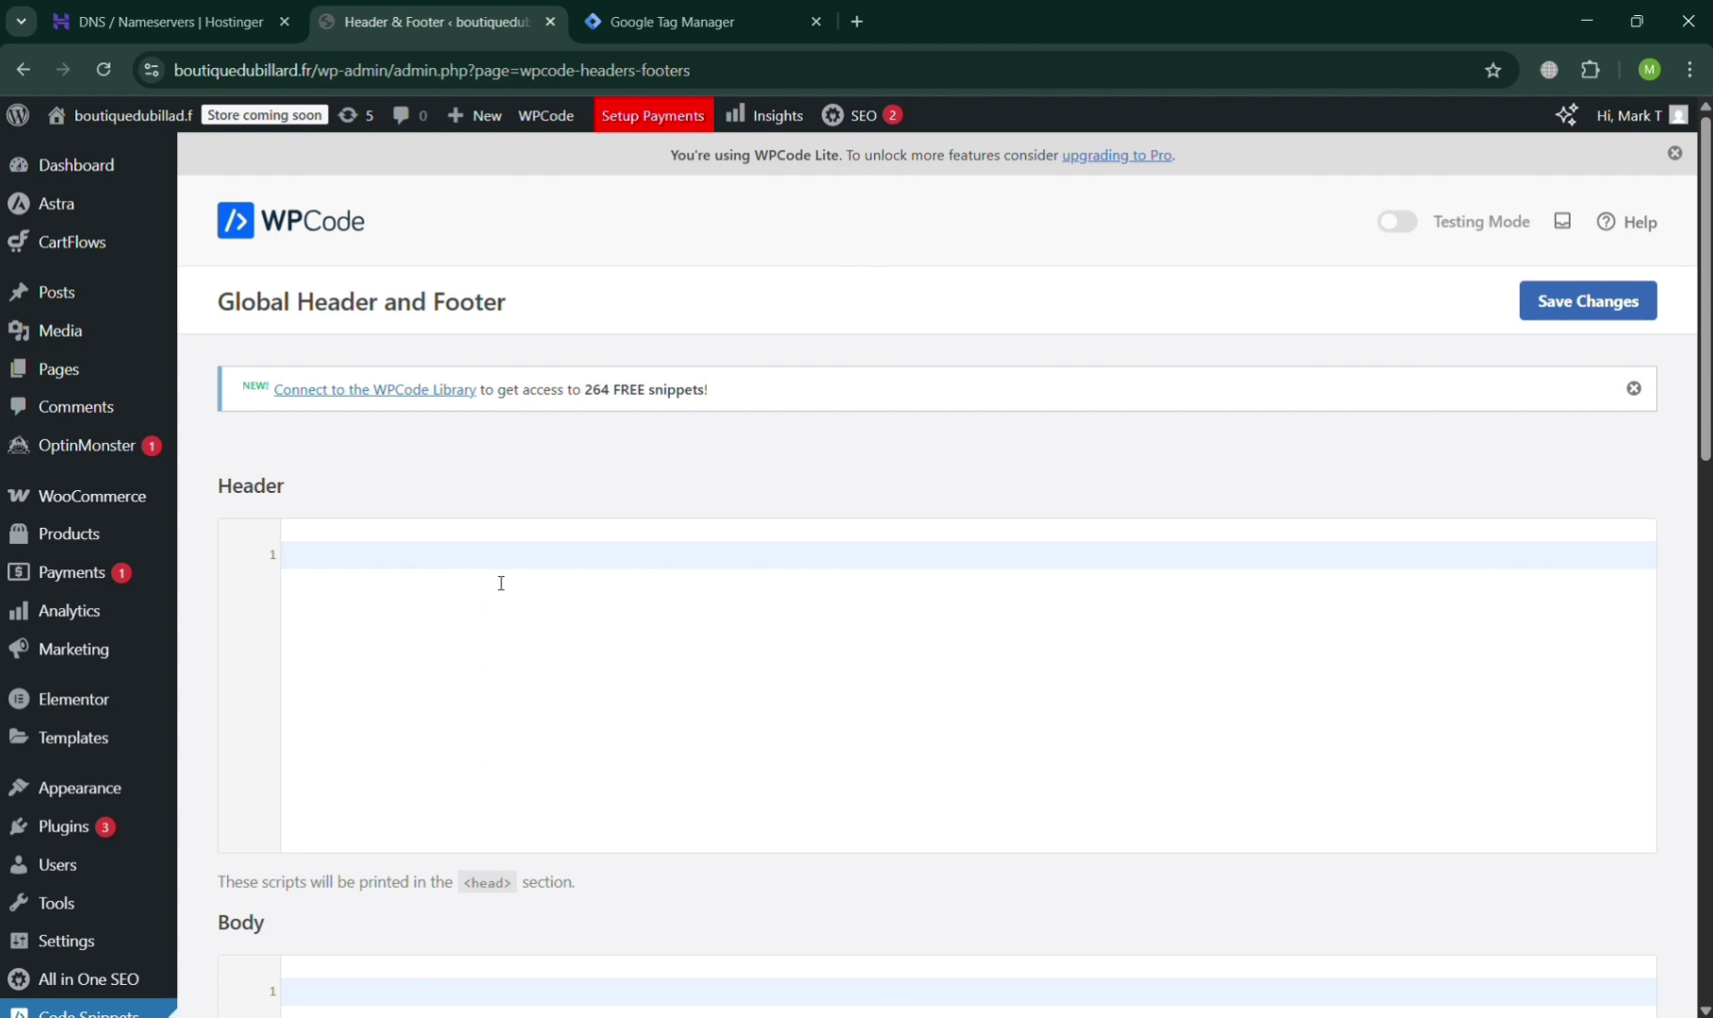
key("ctrl+v")
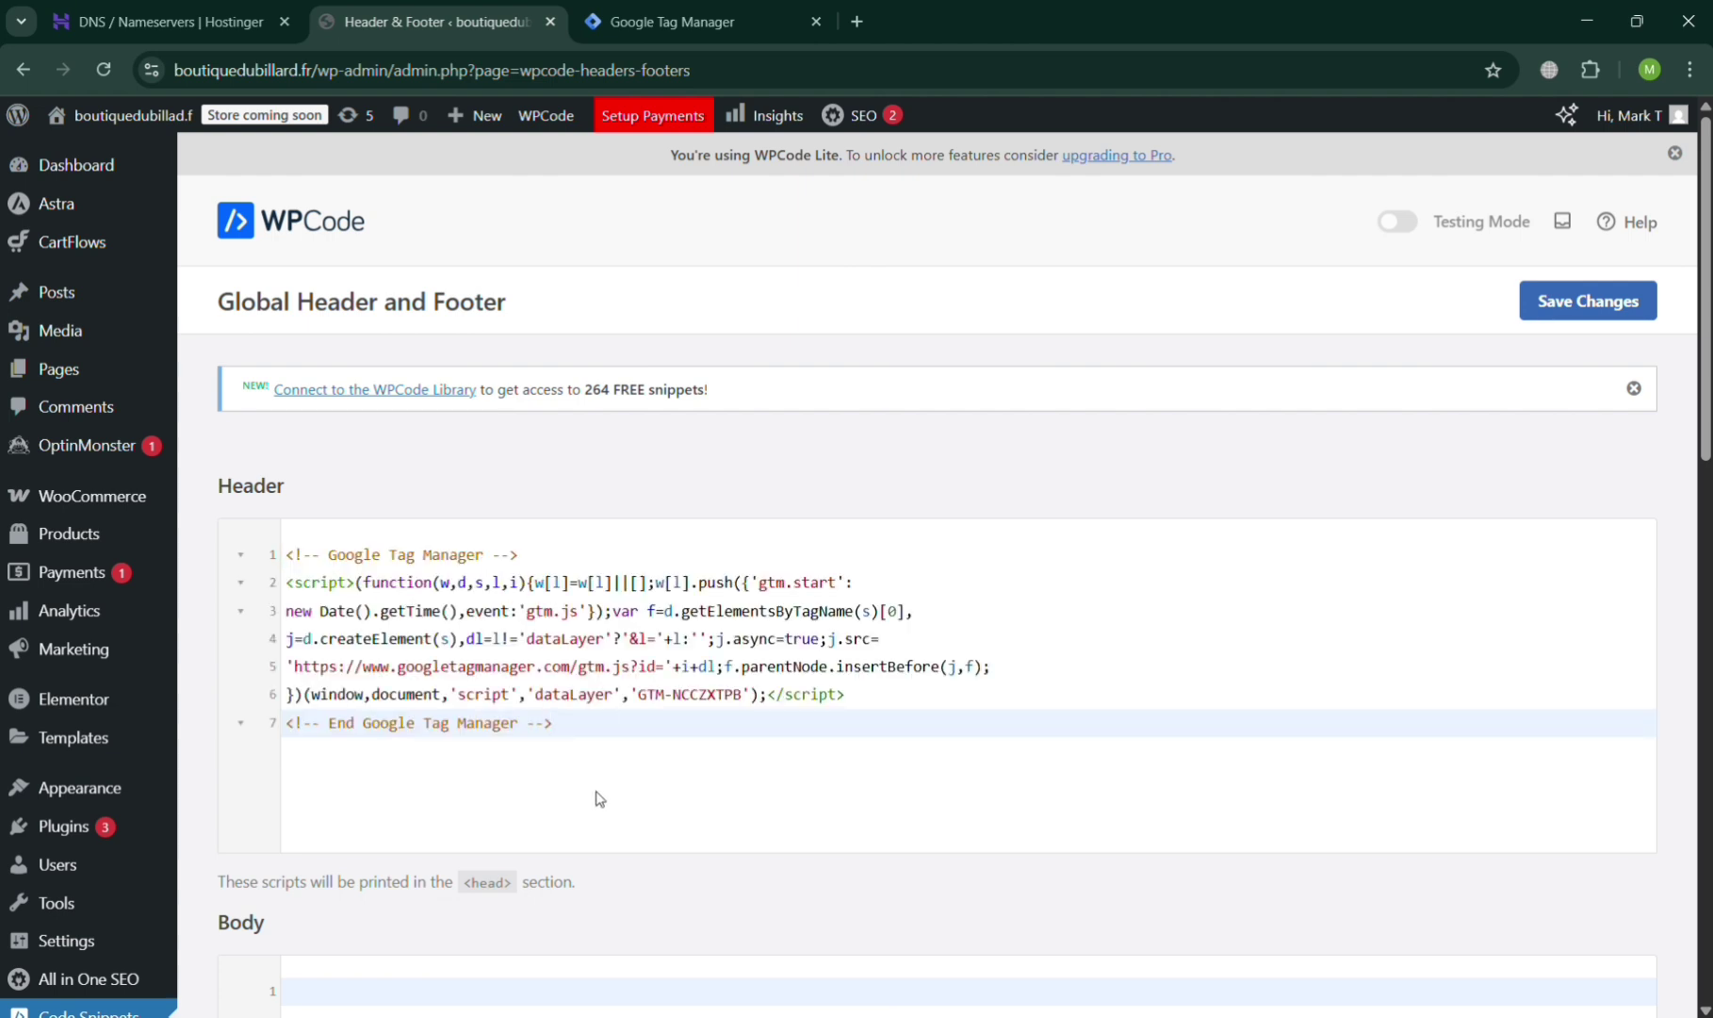
Copy the body (noscript) code snippet from Tag Manager's install instructions and paste it into WPCode's global Footer code.
scroll(692, 733, "down", 7)
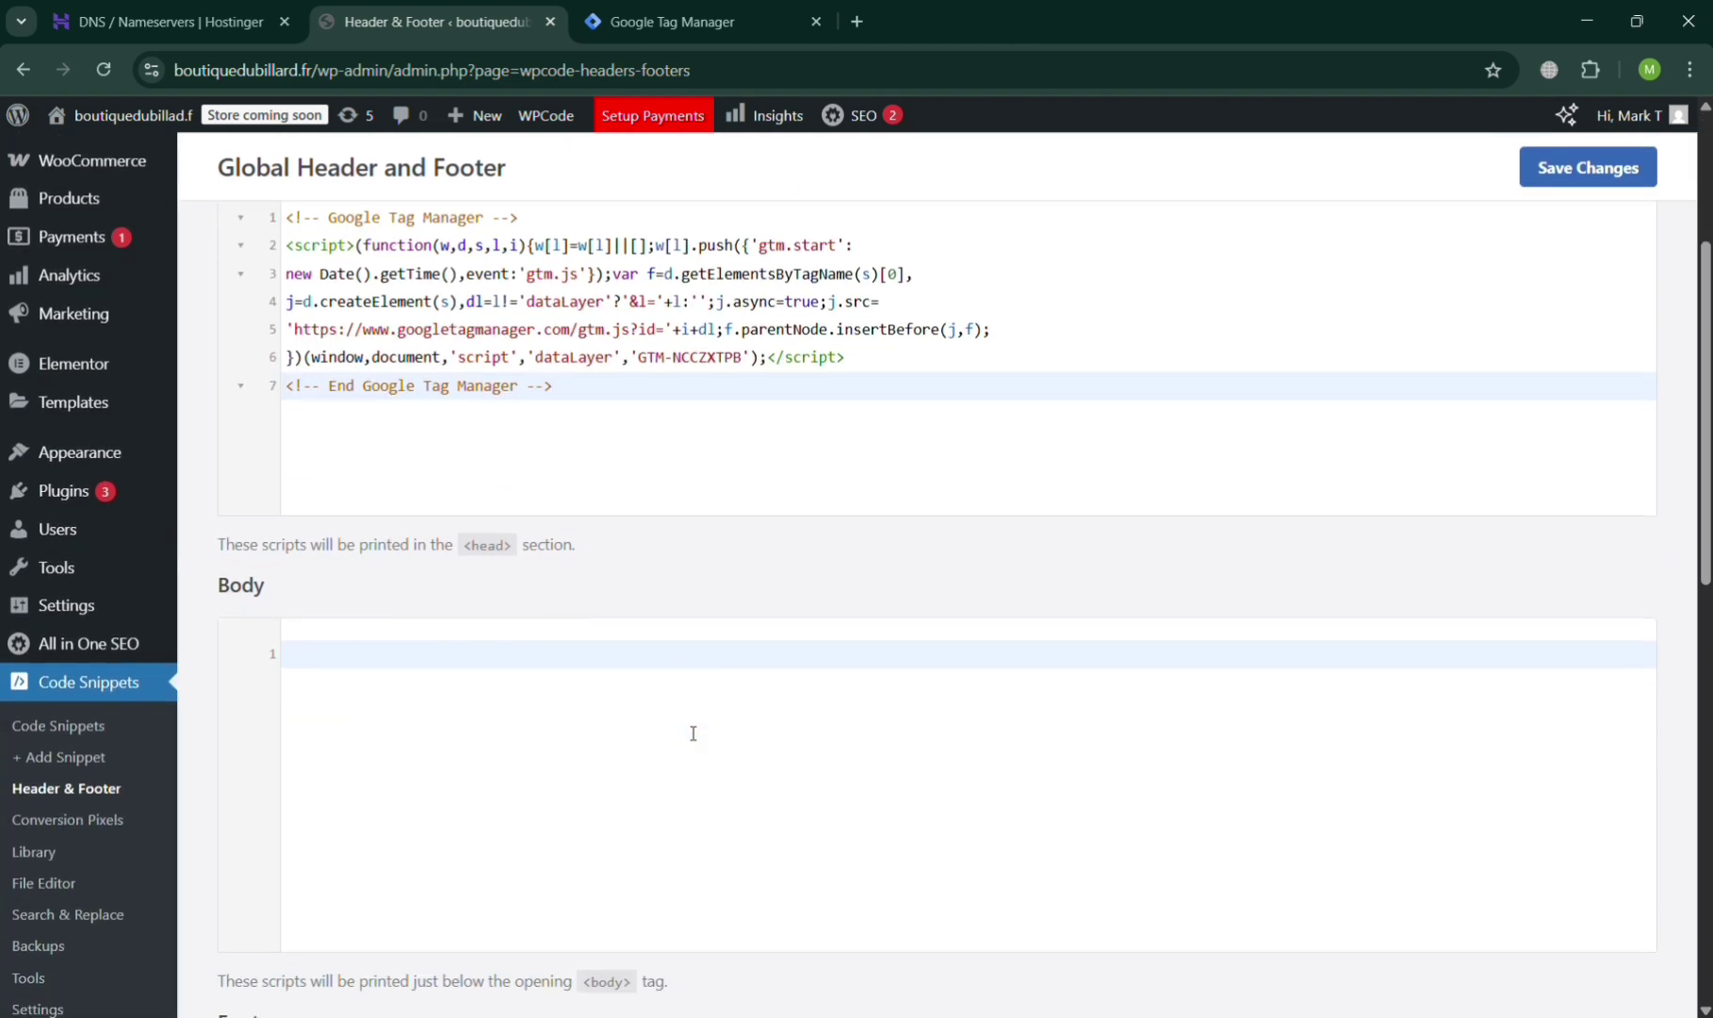
scroll(687, 732, "down", 1)
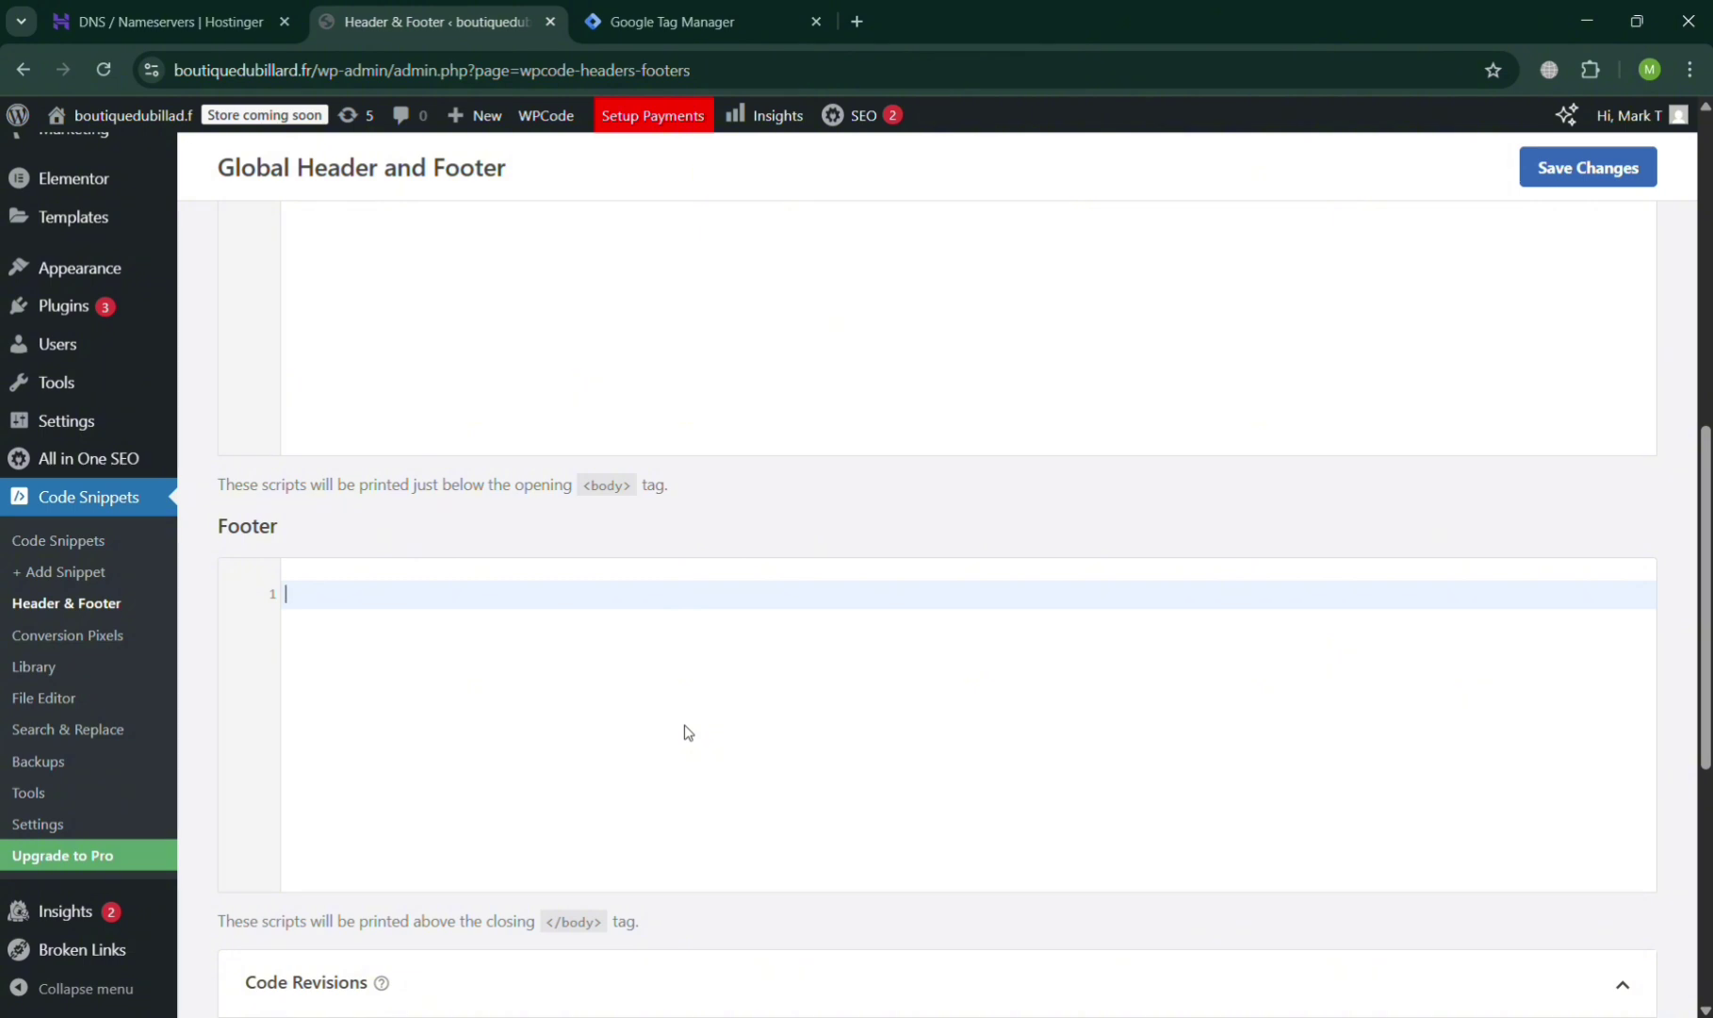
left_click(744, 14)
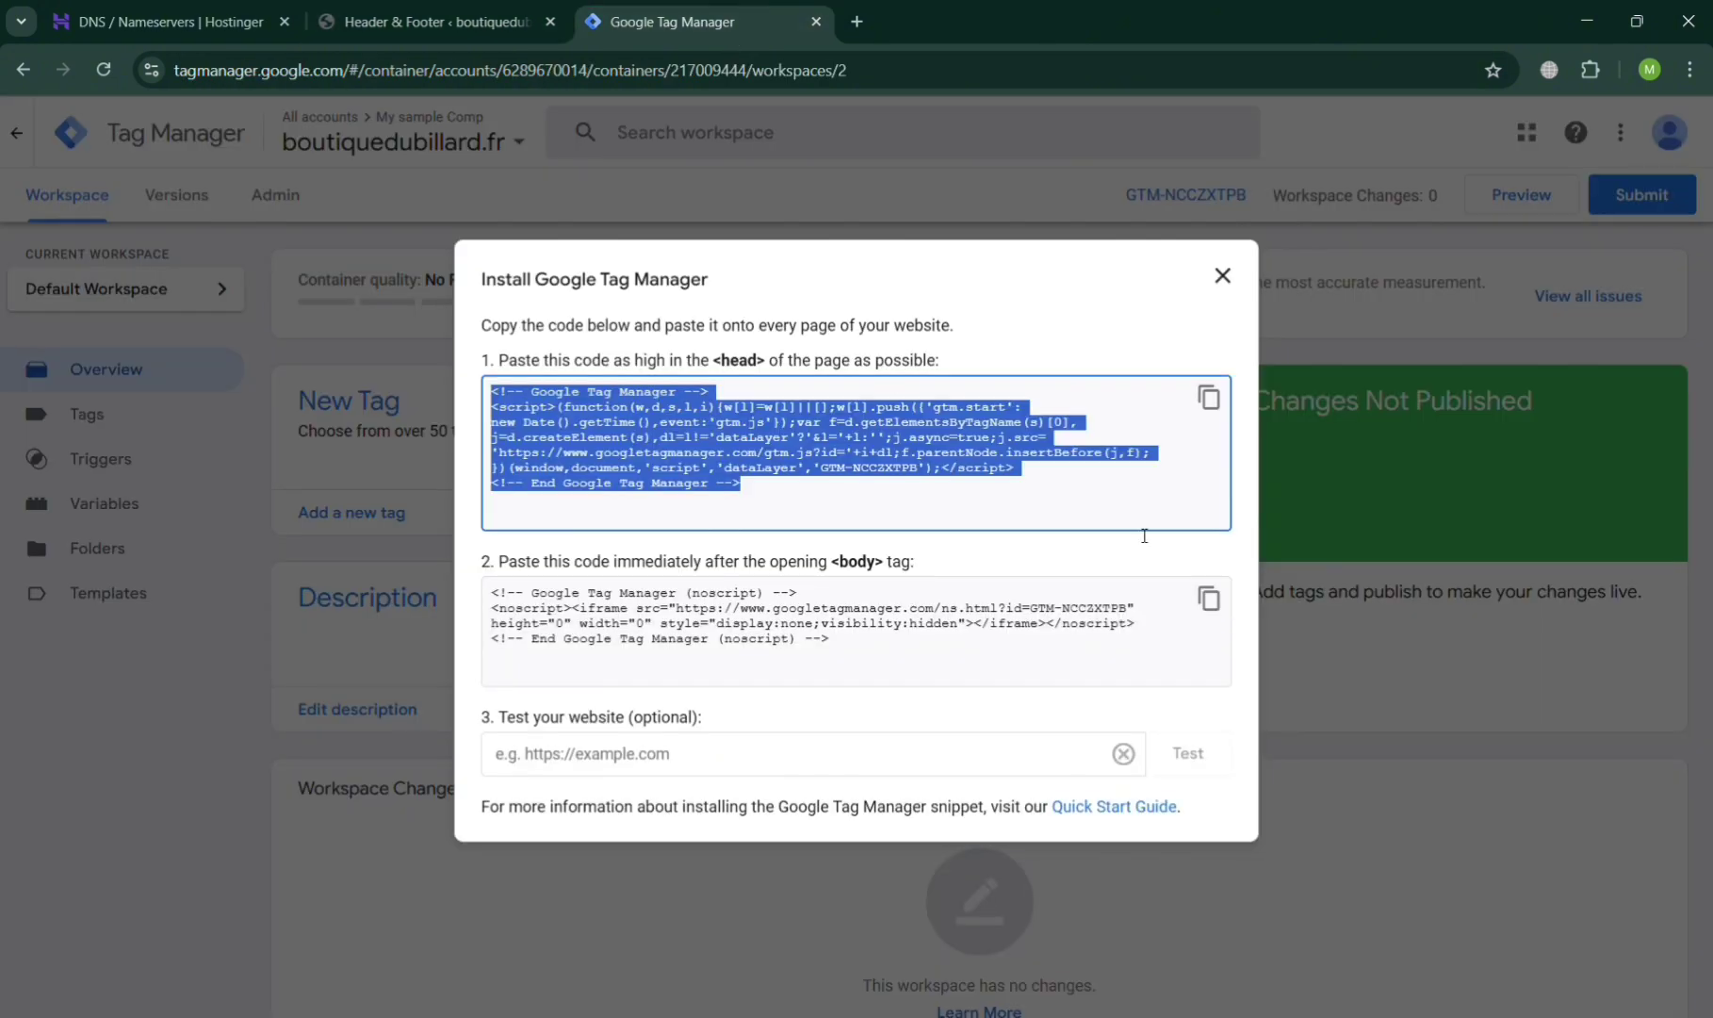
left_click(1209, 599)
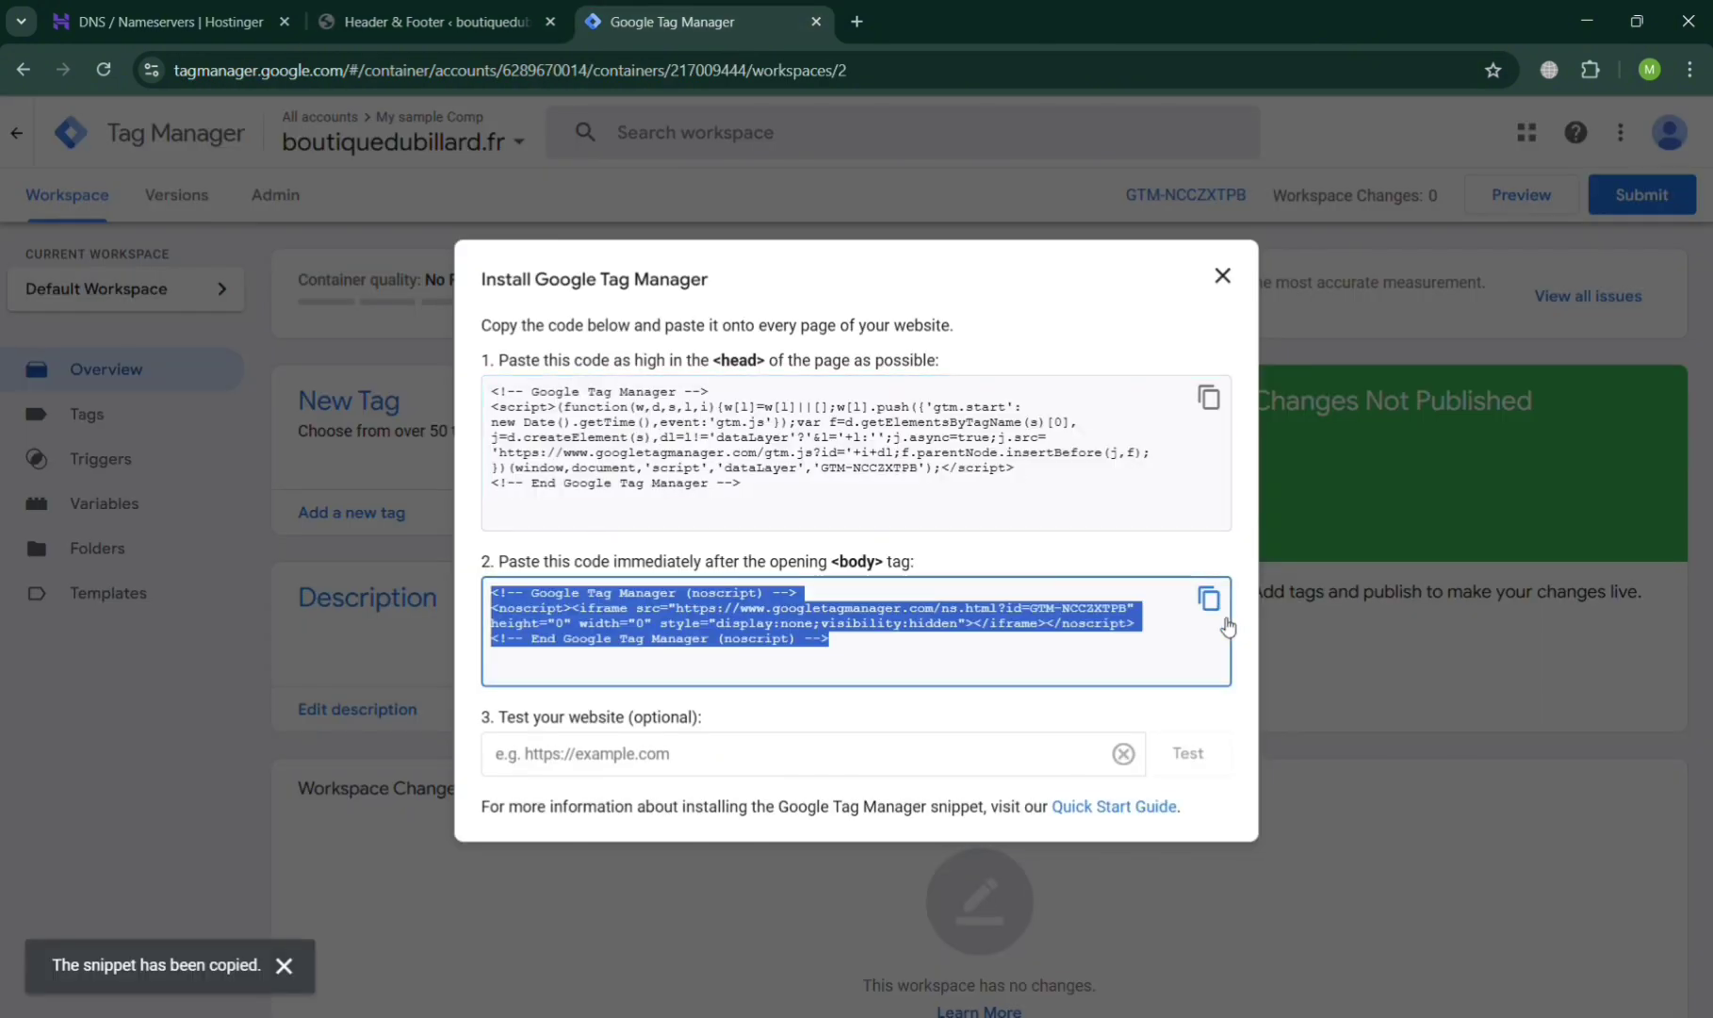
left_click(400, 23)
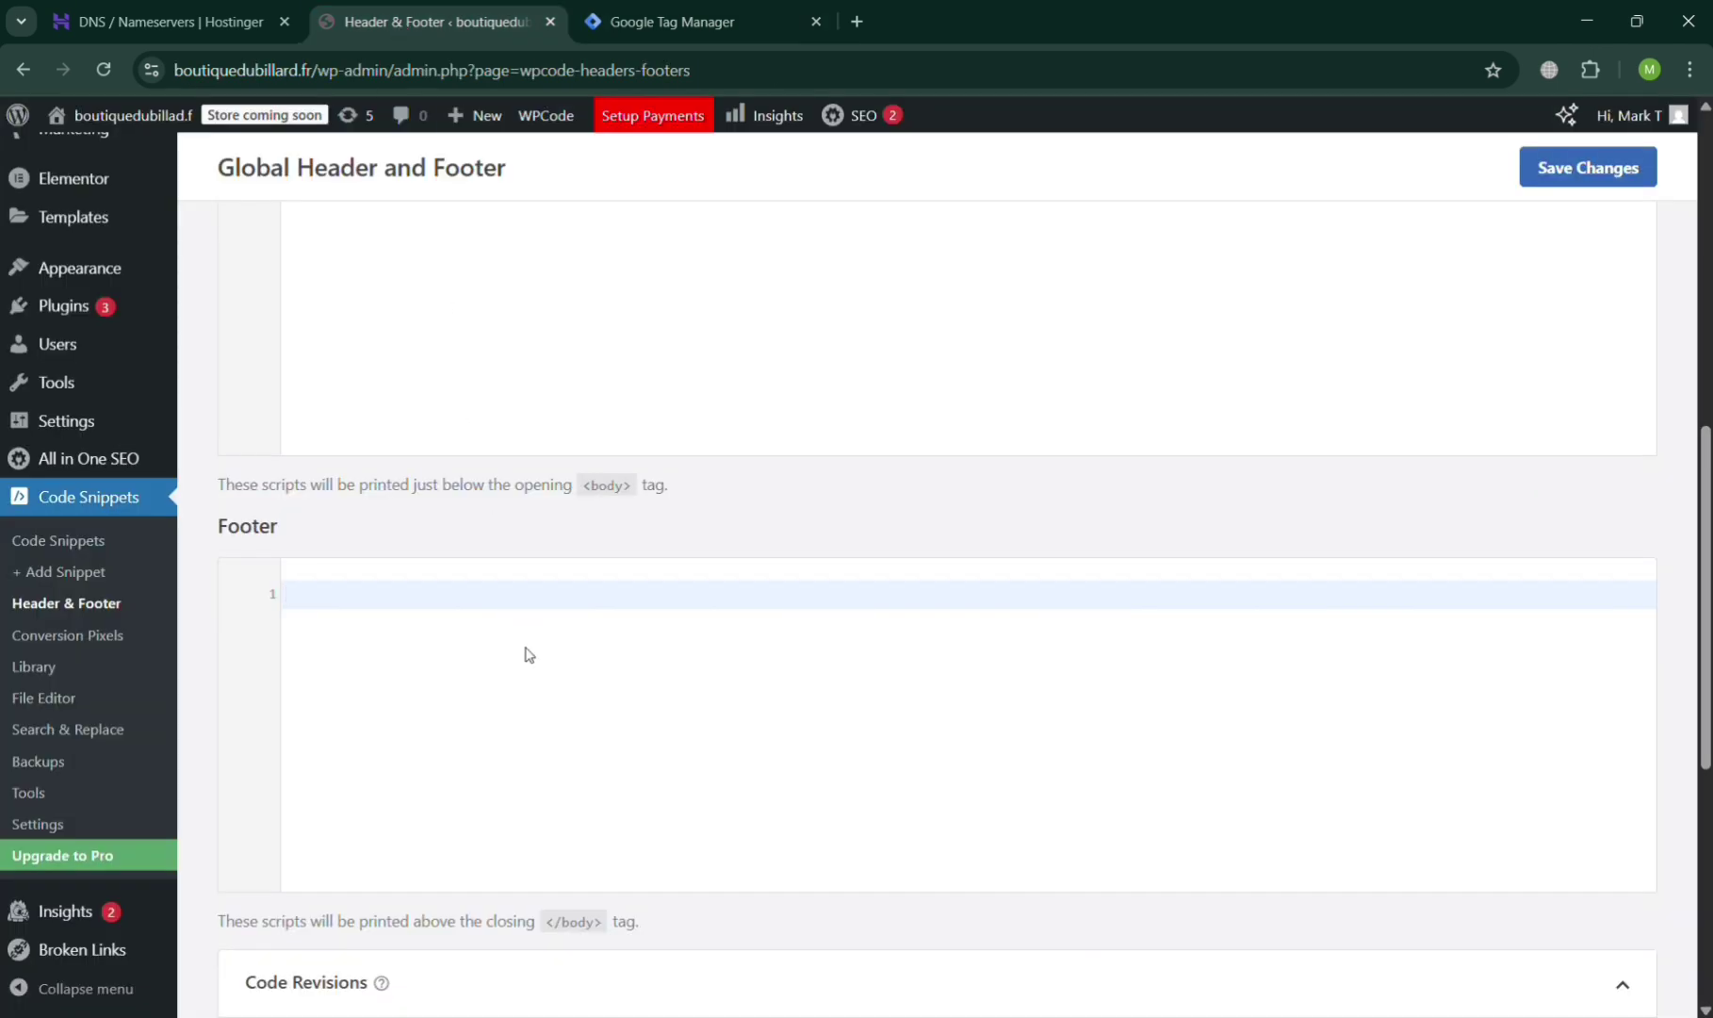
key("ctrl+v")
Save the changes to WPCode's global header and footer code.
scroll(1392, 471, "up", 5)
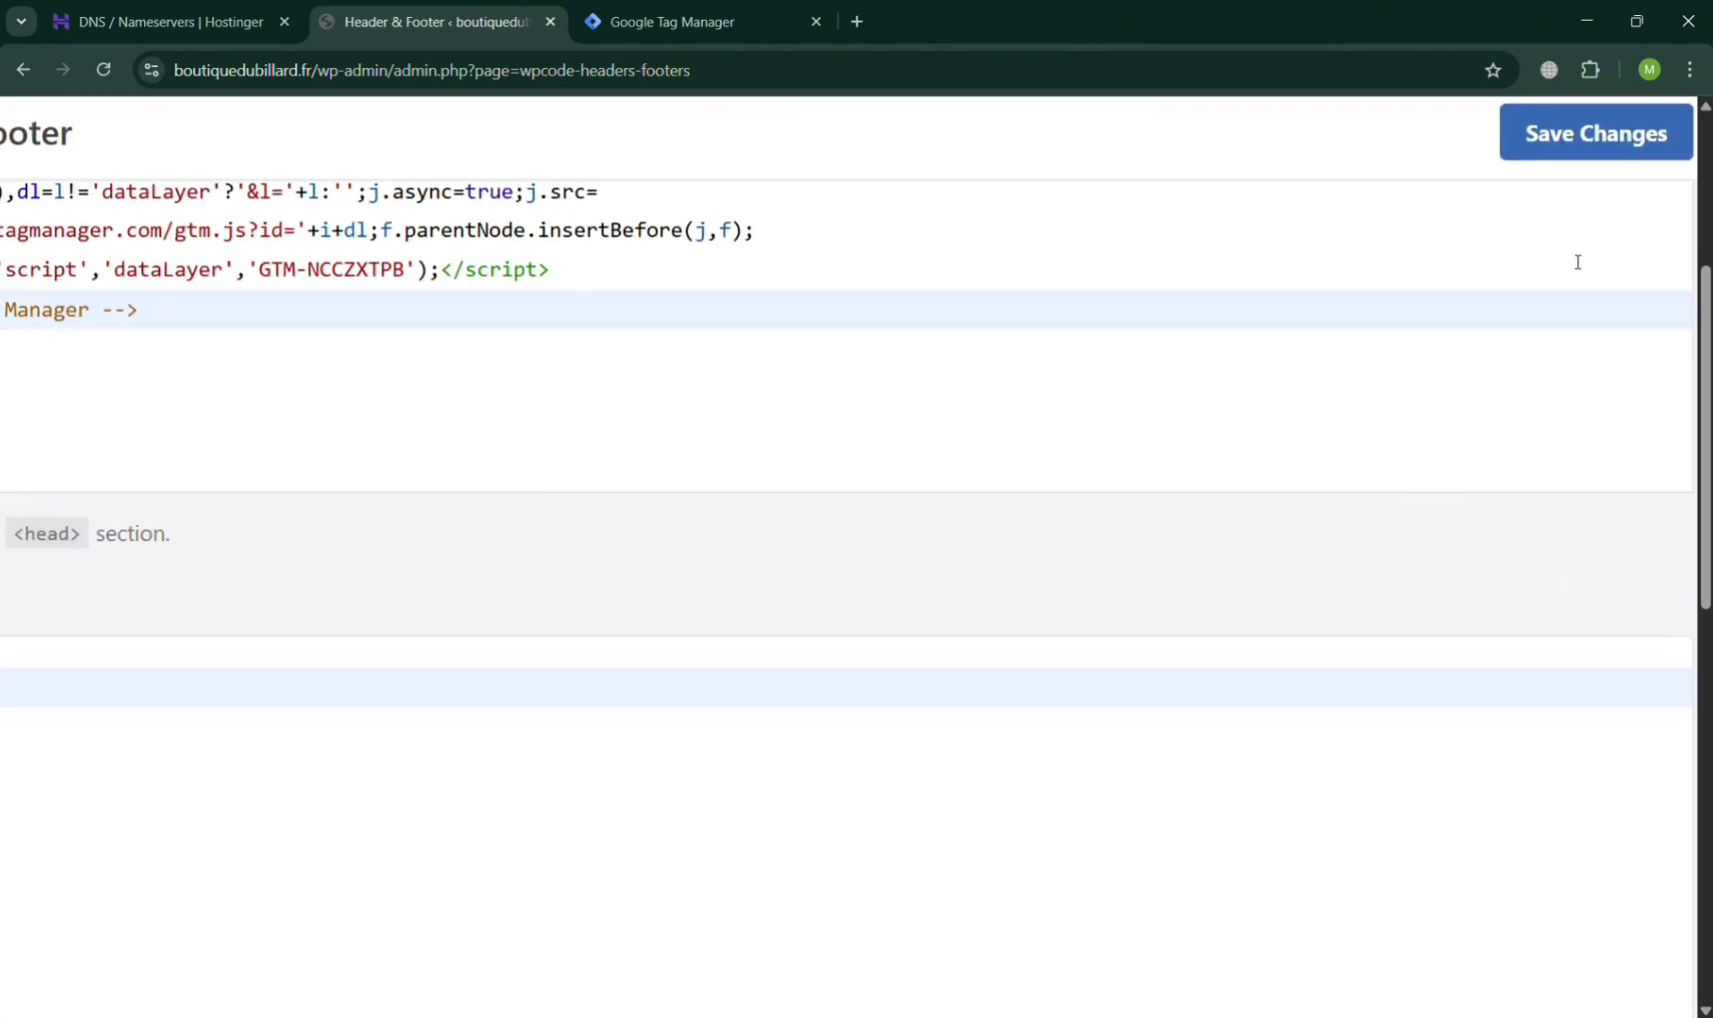
scroll(1575, 260, "up", 1)
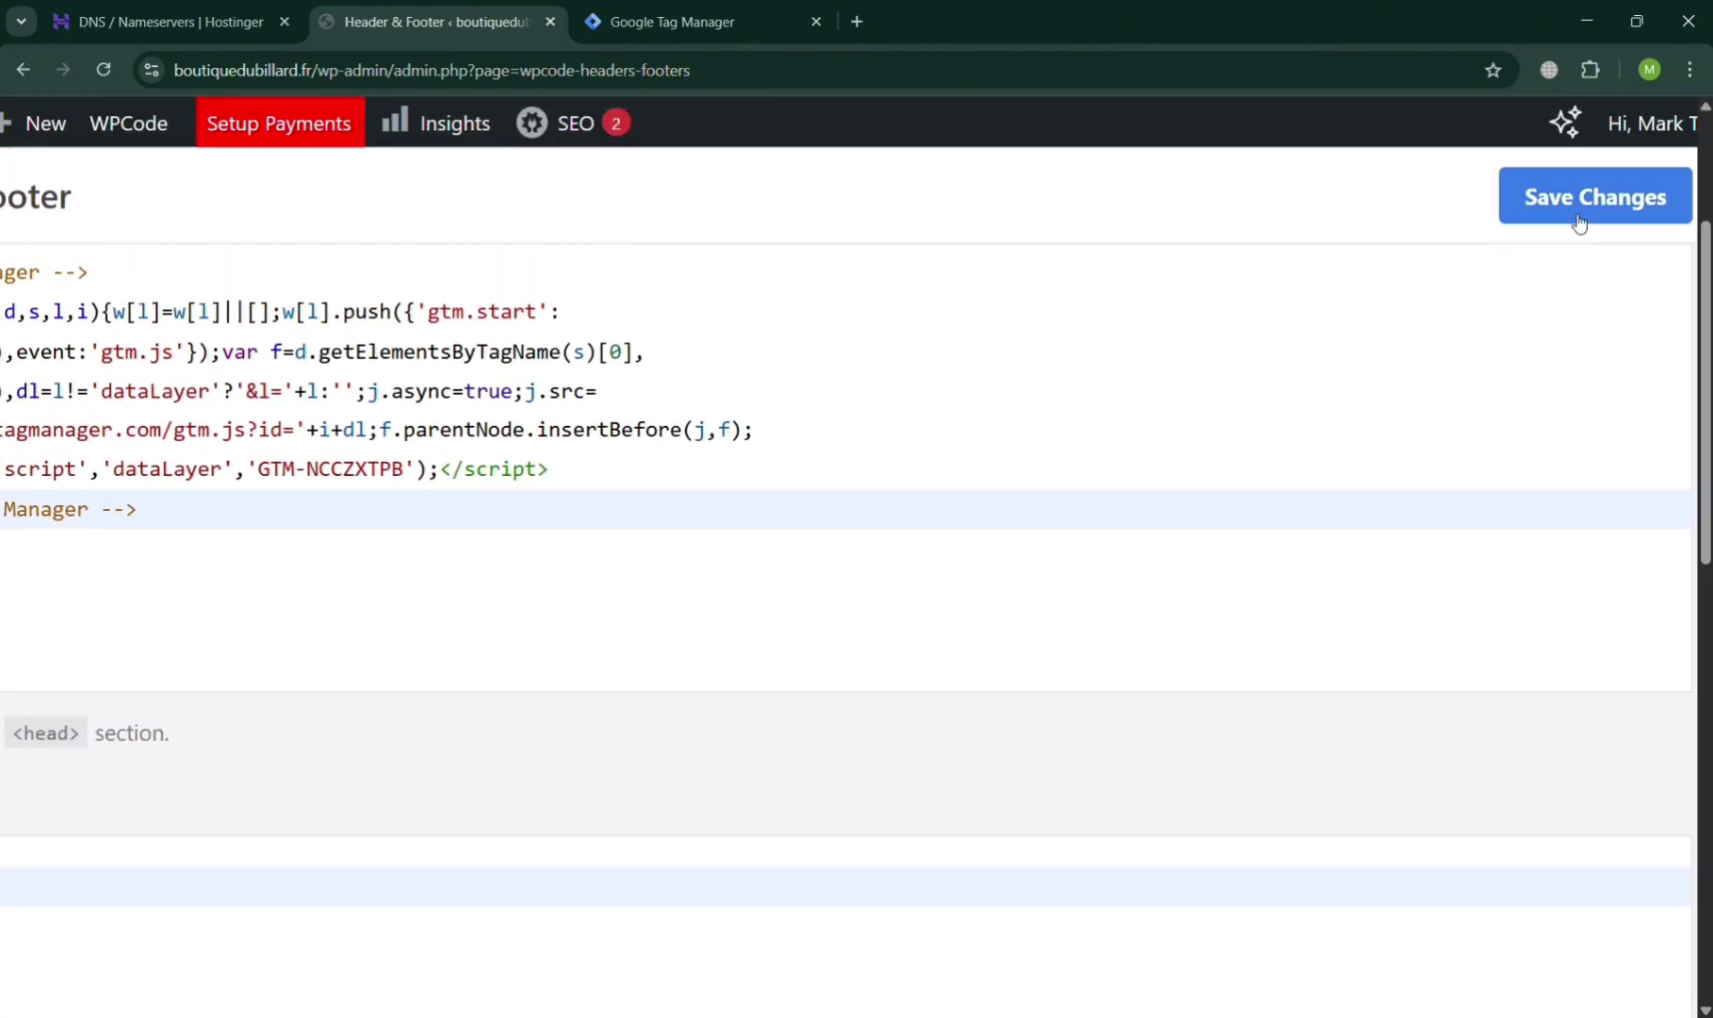
left_click(1579, 222)
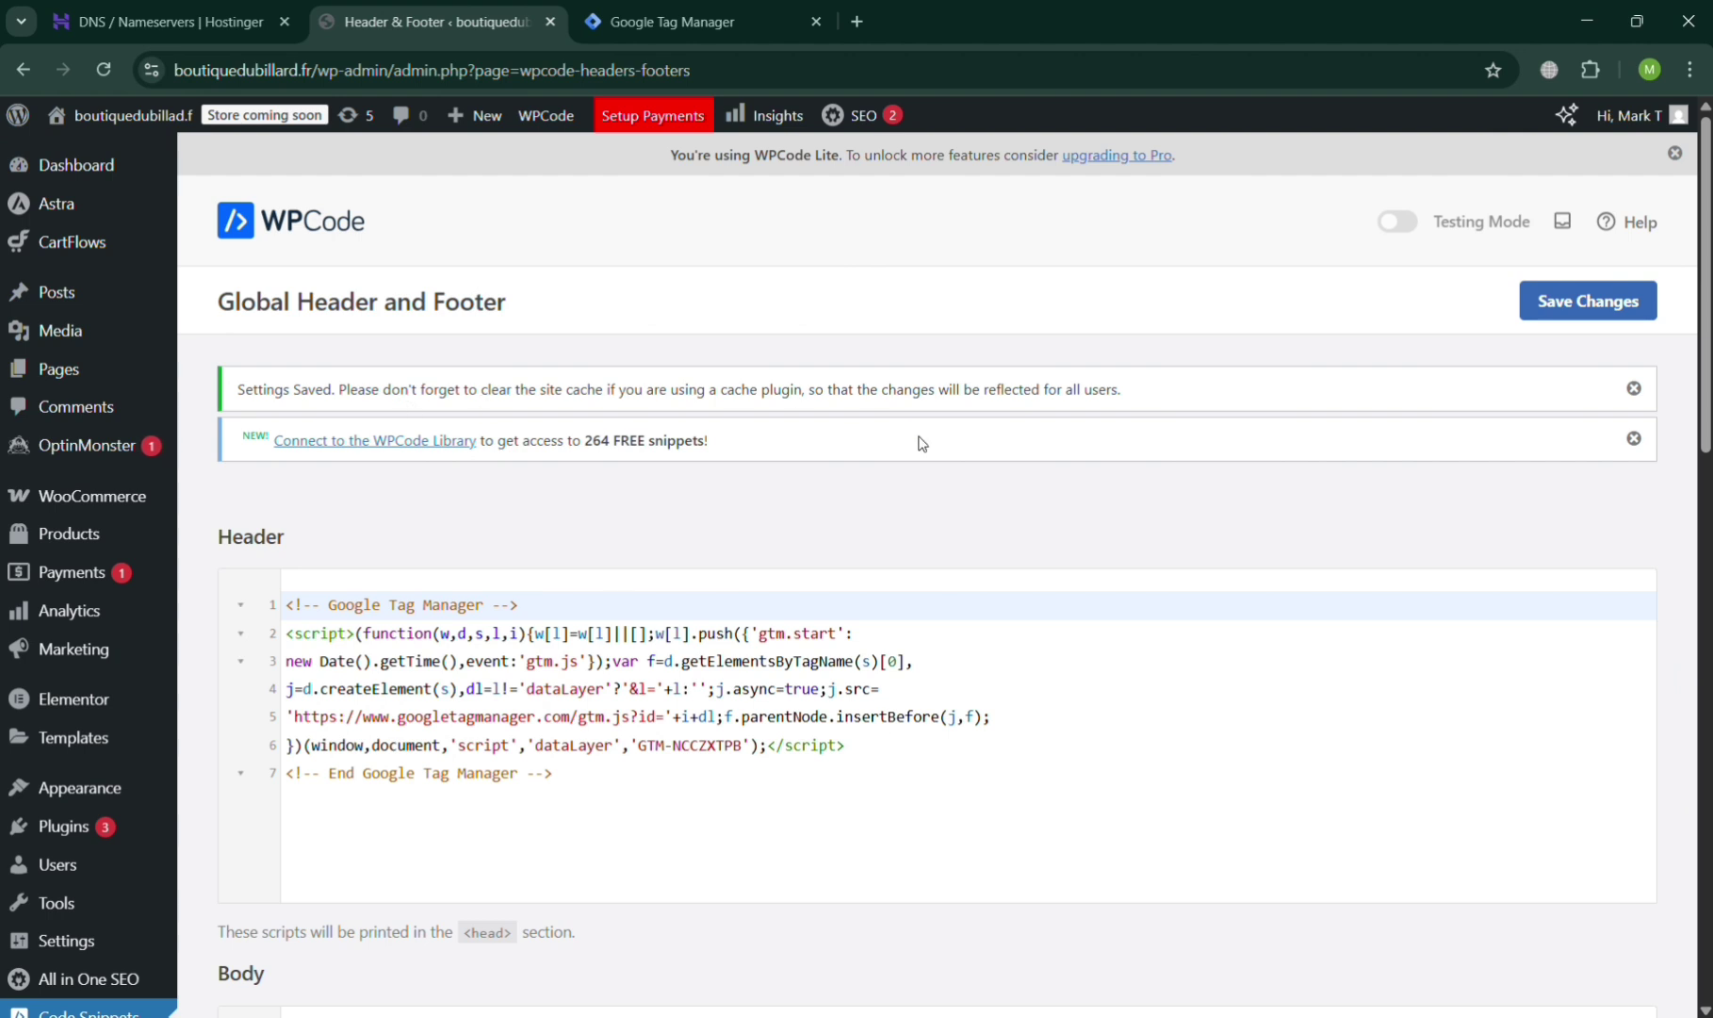
left_click(734, 7)
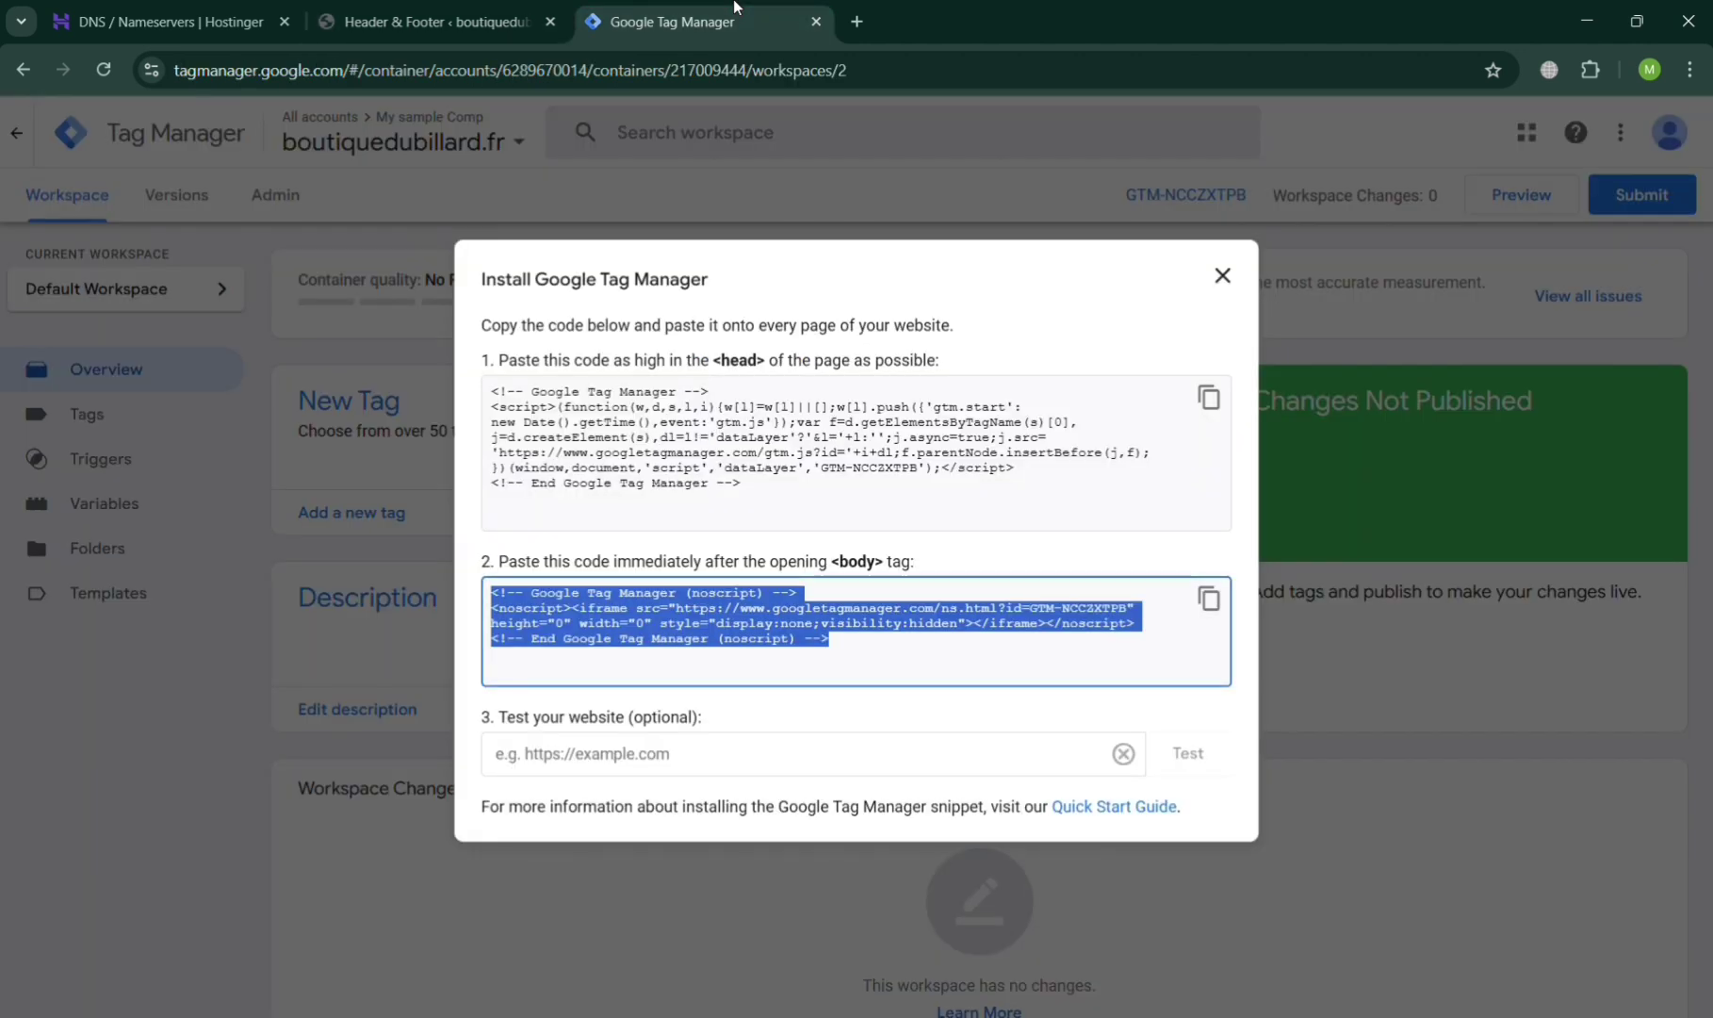
left_click(957, 774)
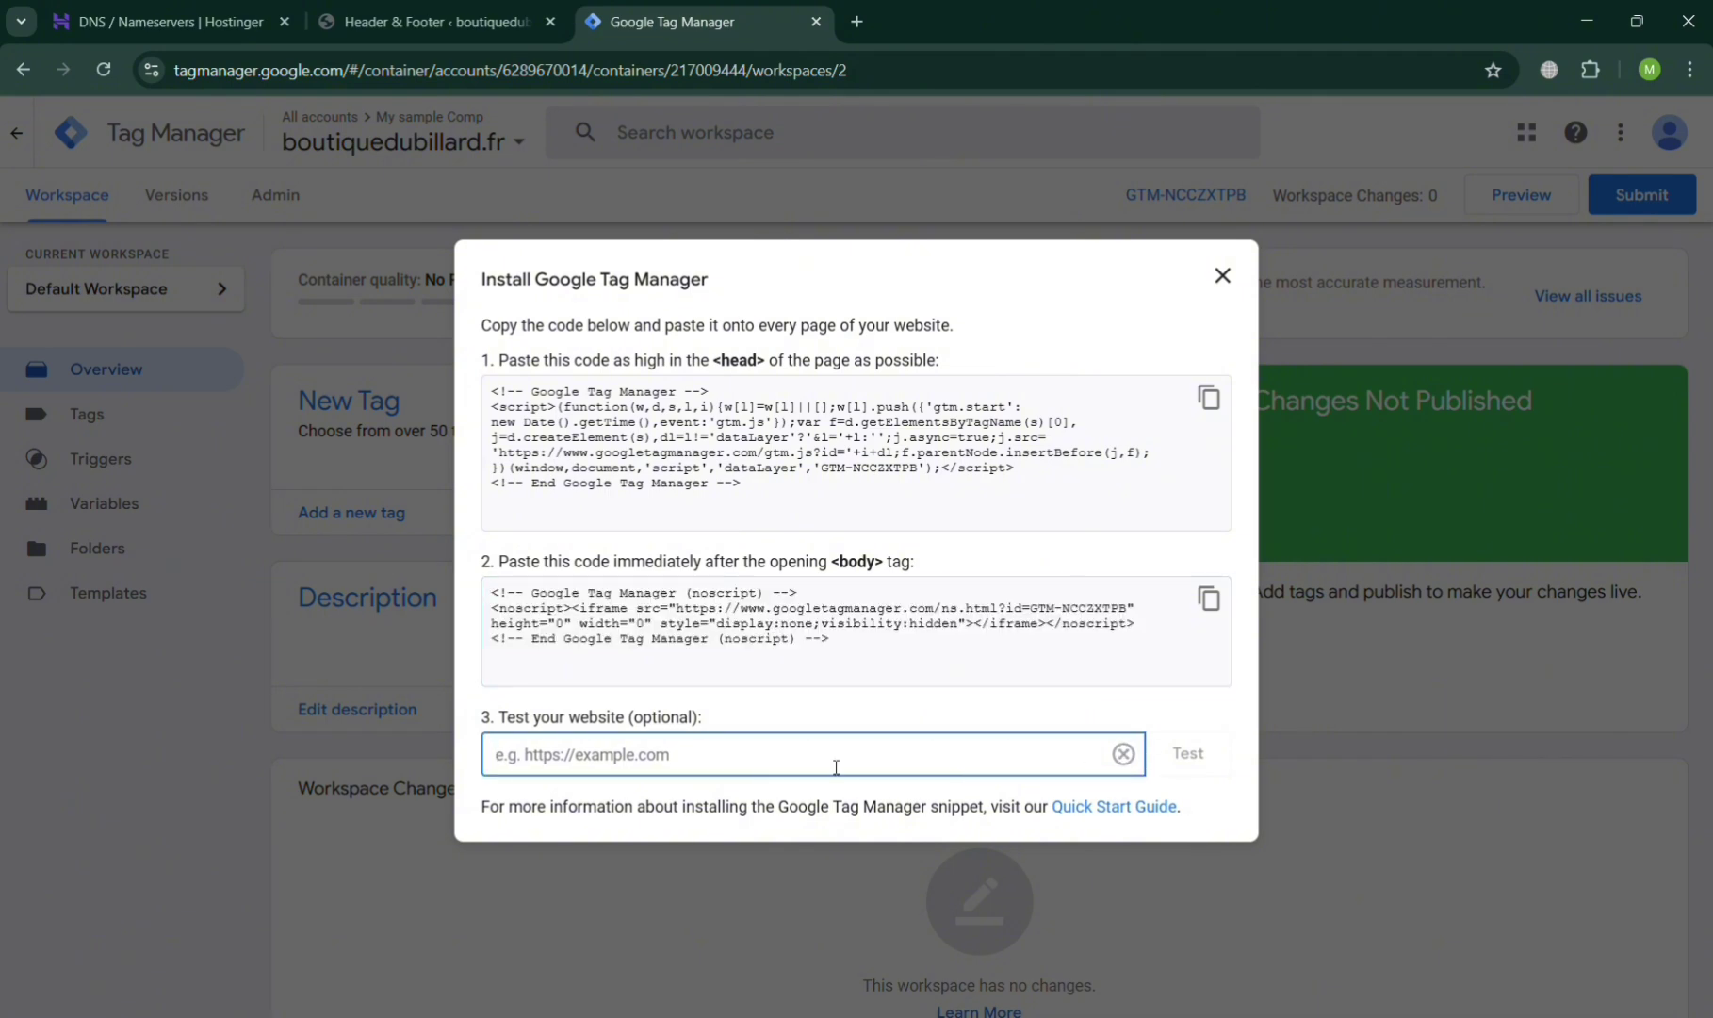
left_click(438, 19)
left_click(106, 120)
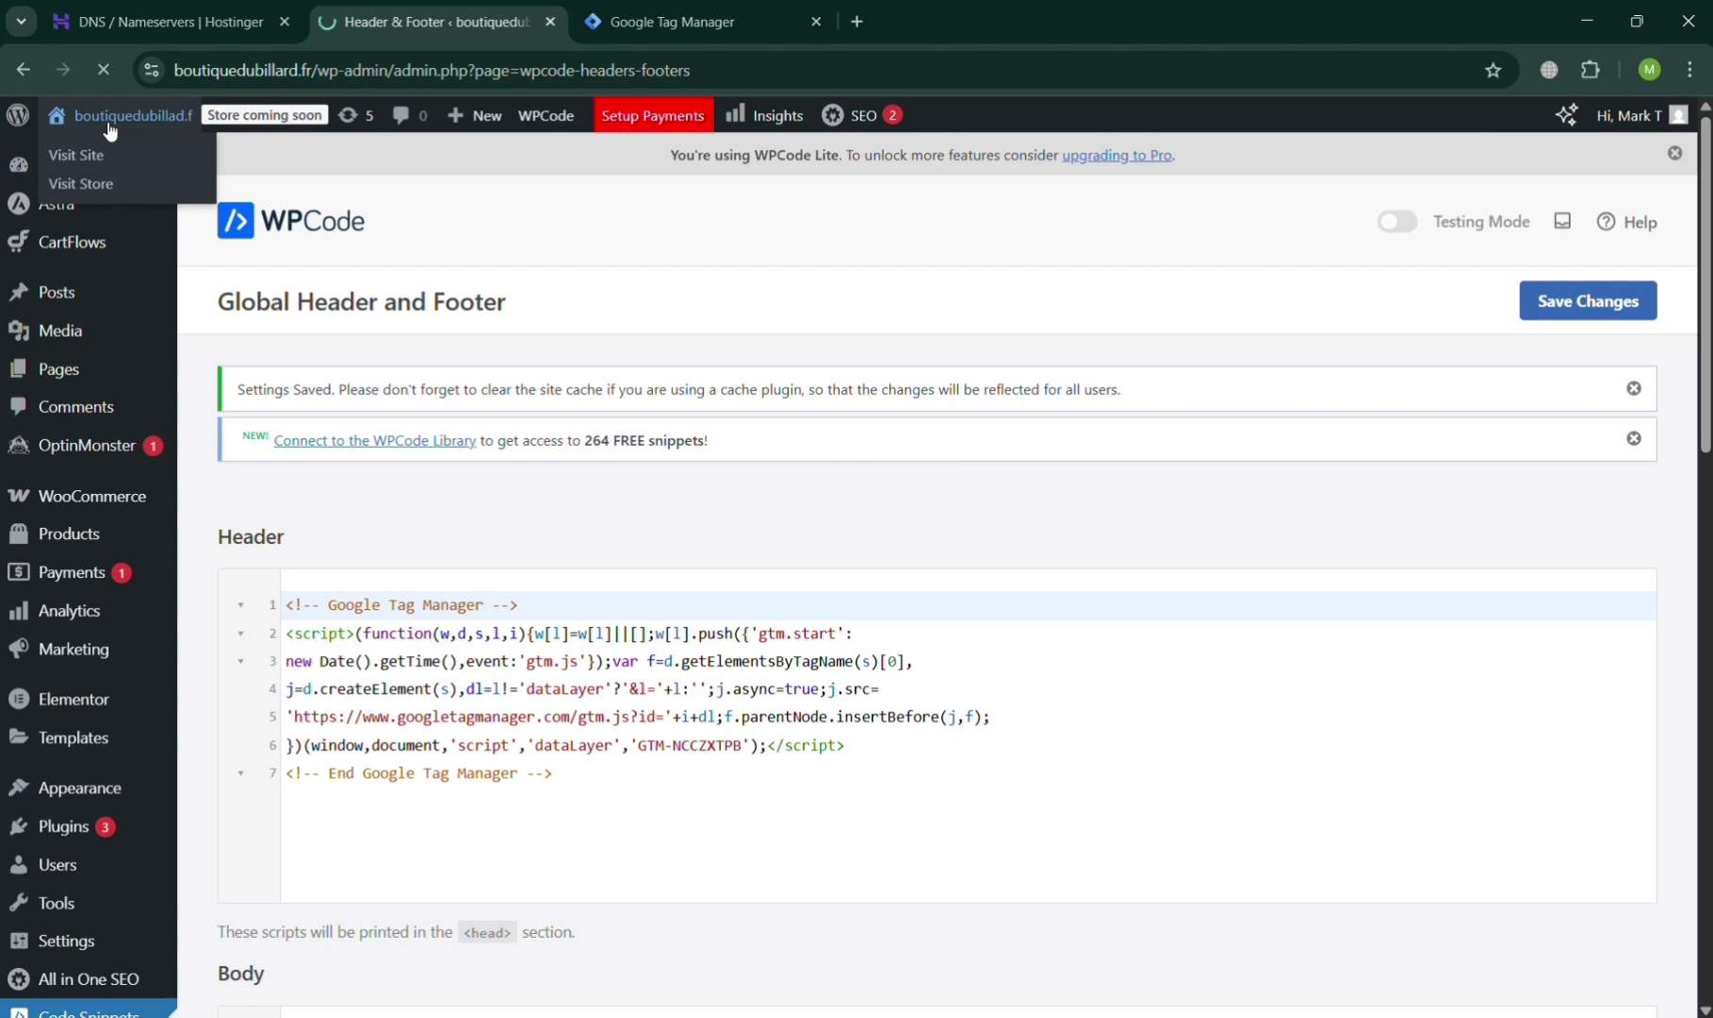
left_click(339, 75)
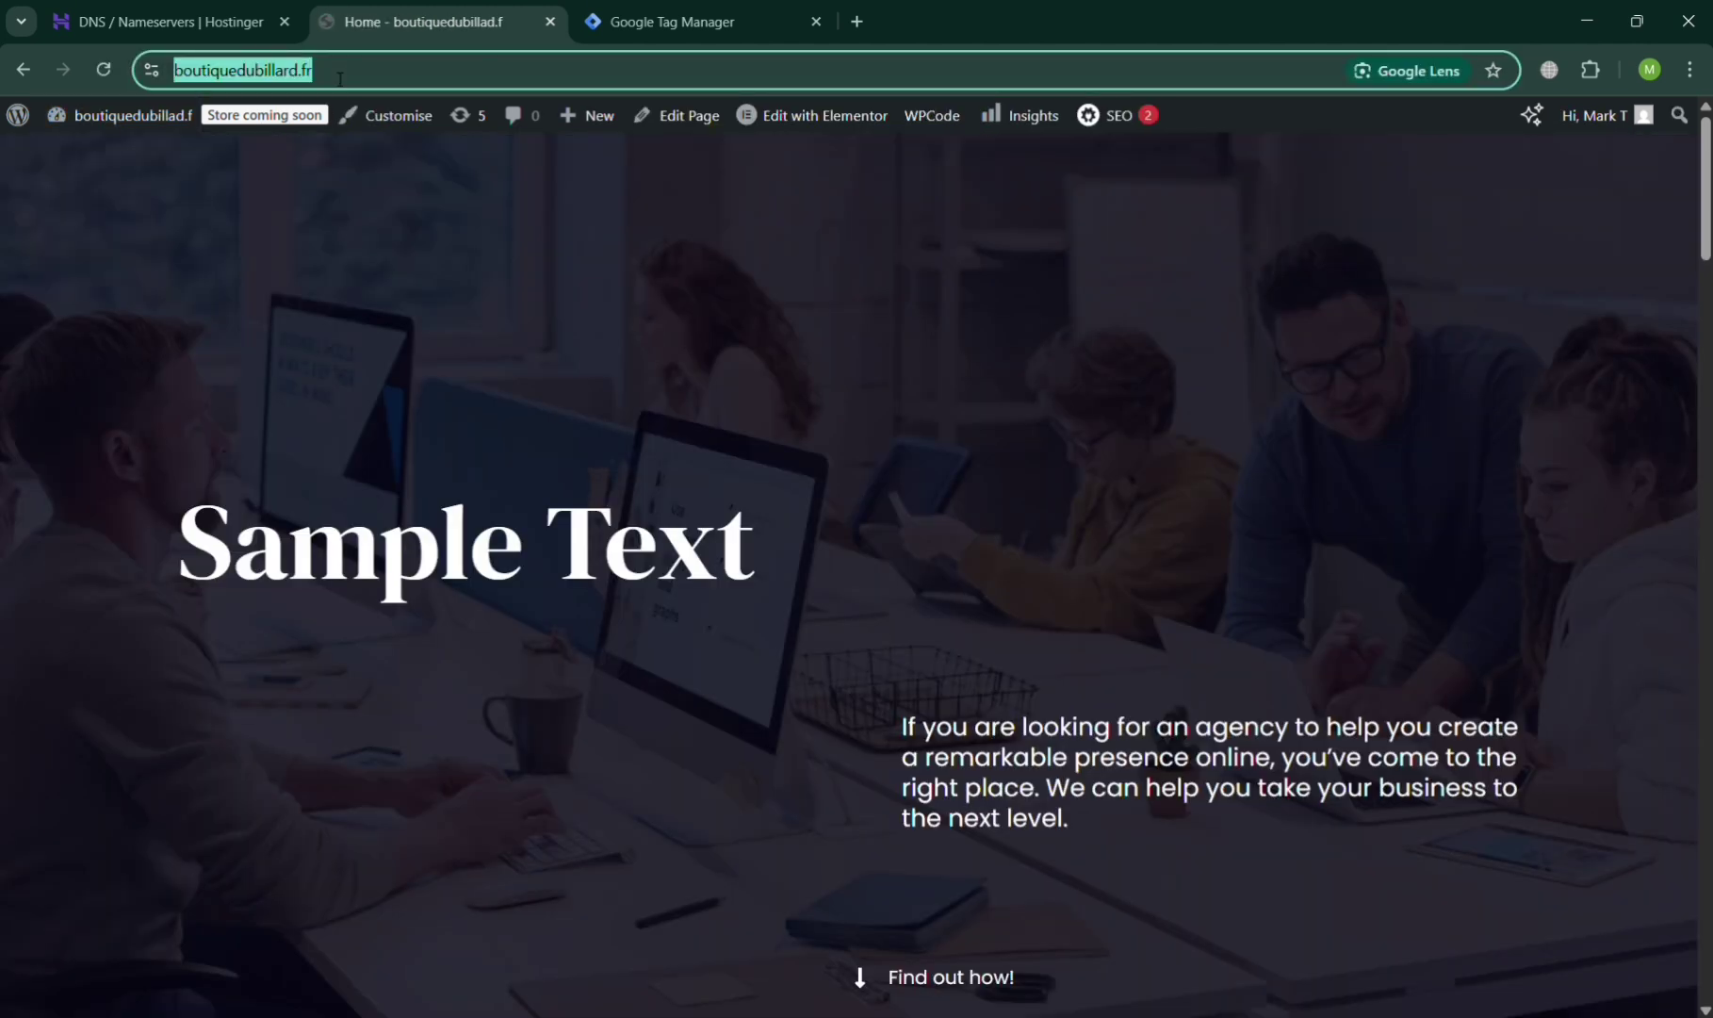
left_click(607, 9)
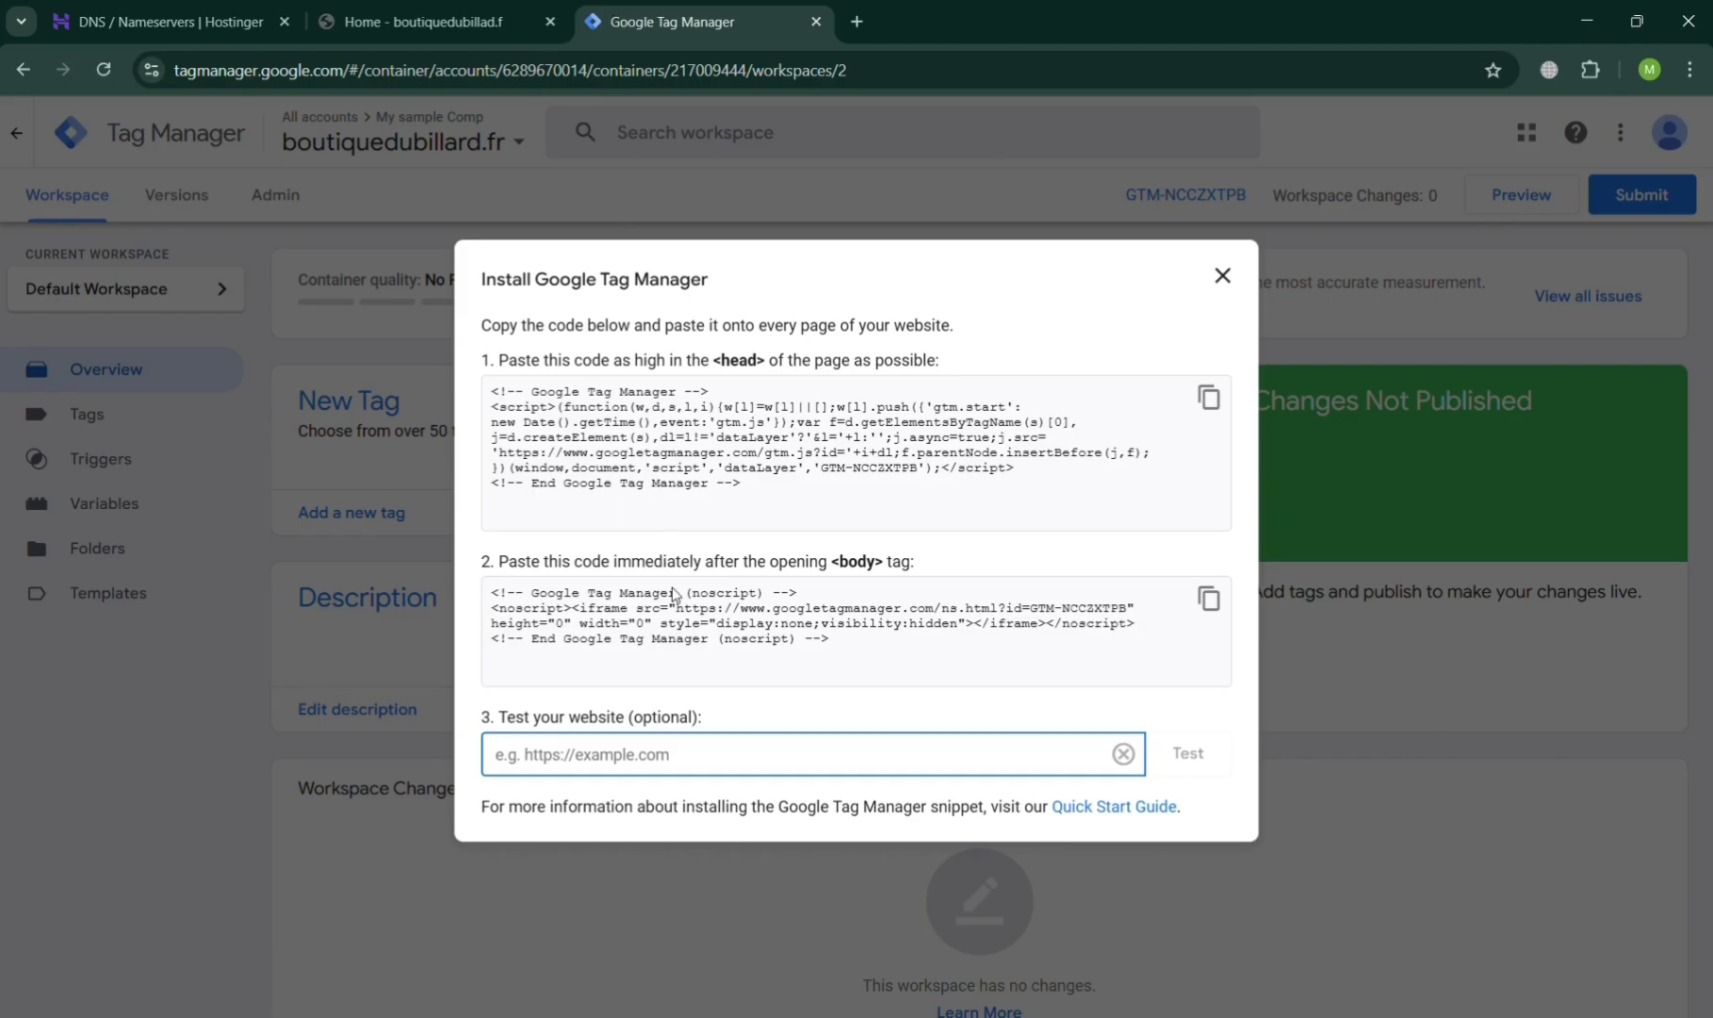
key("ctrl+v")
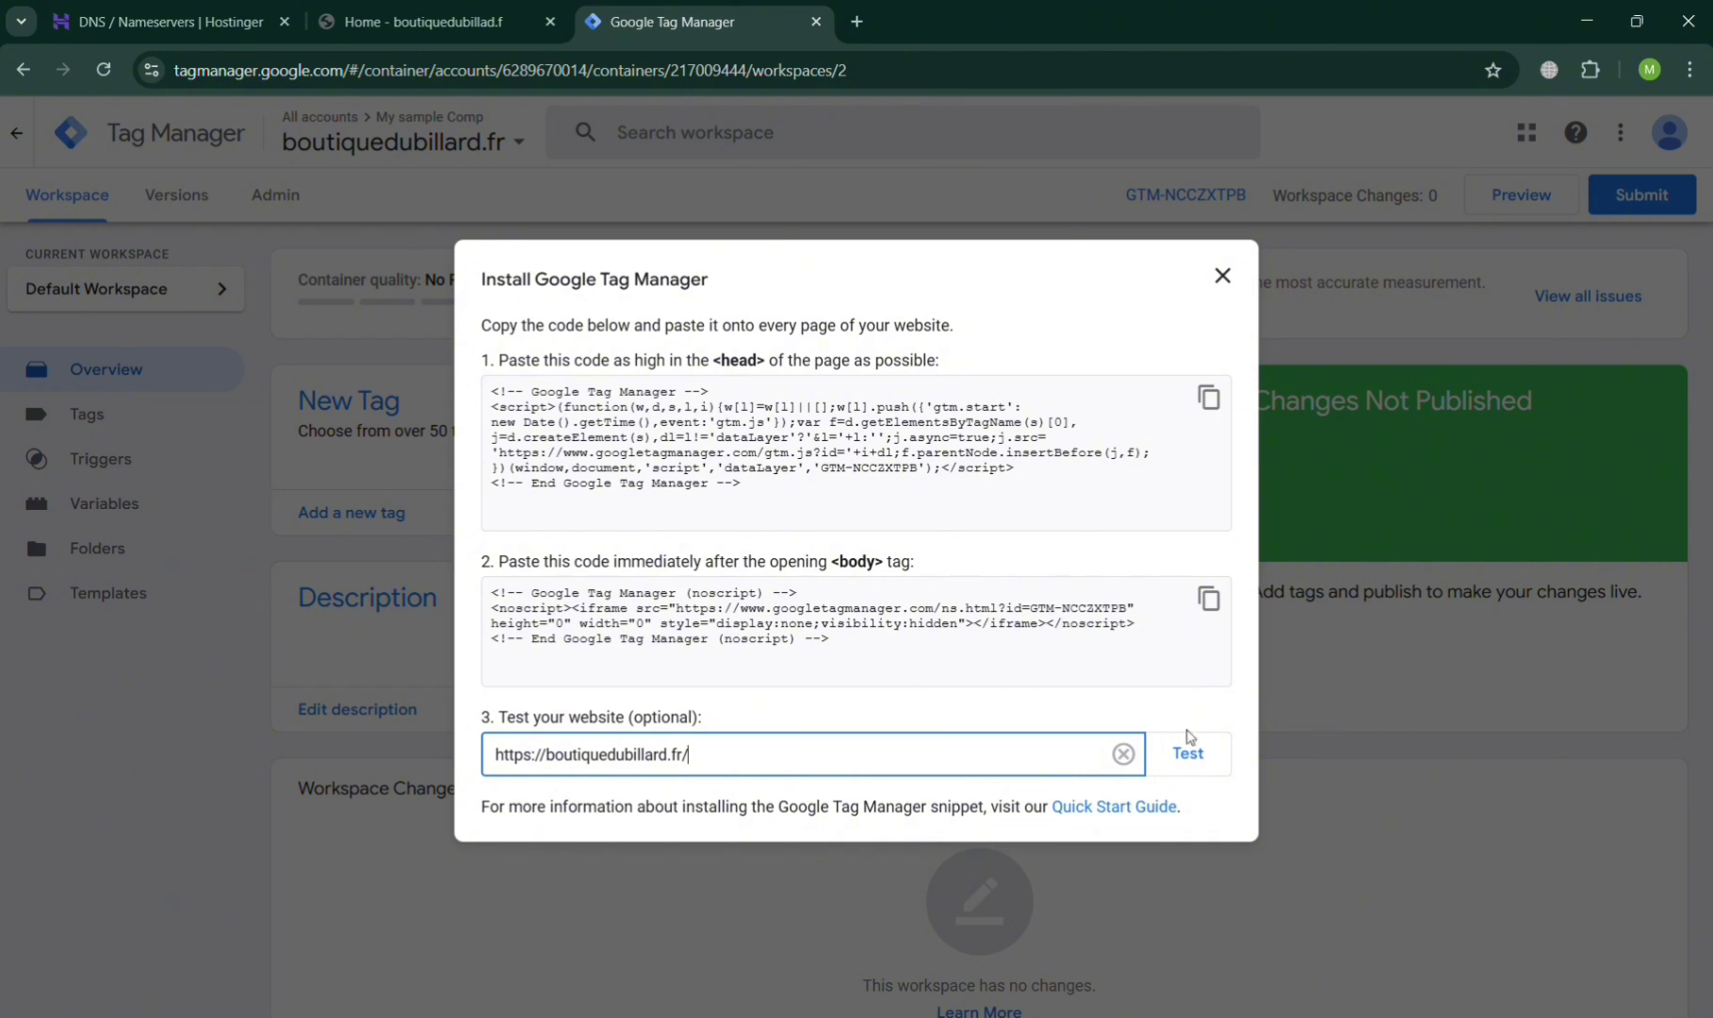
left_click(1201, 768)
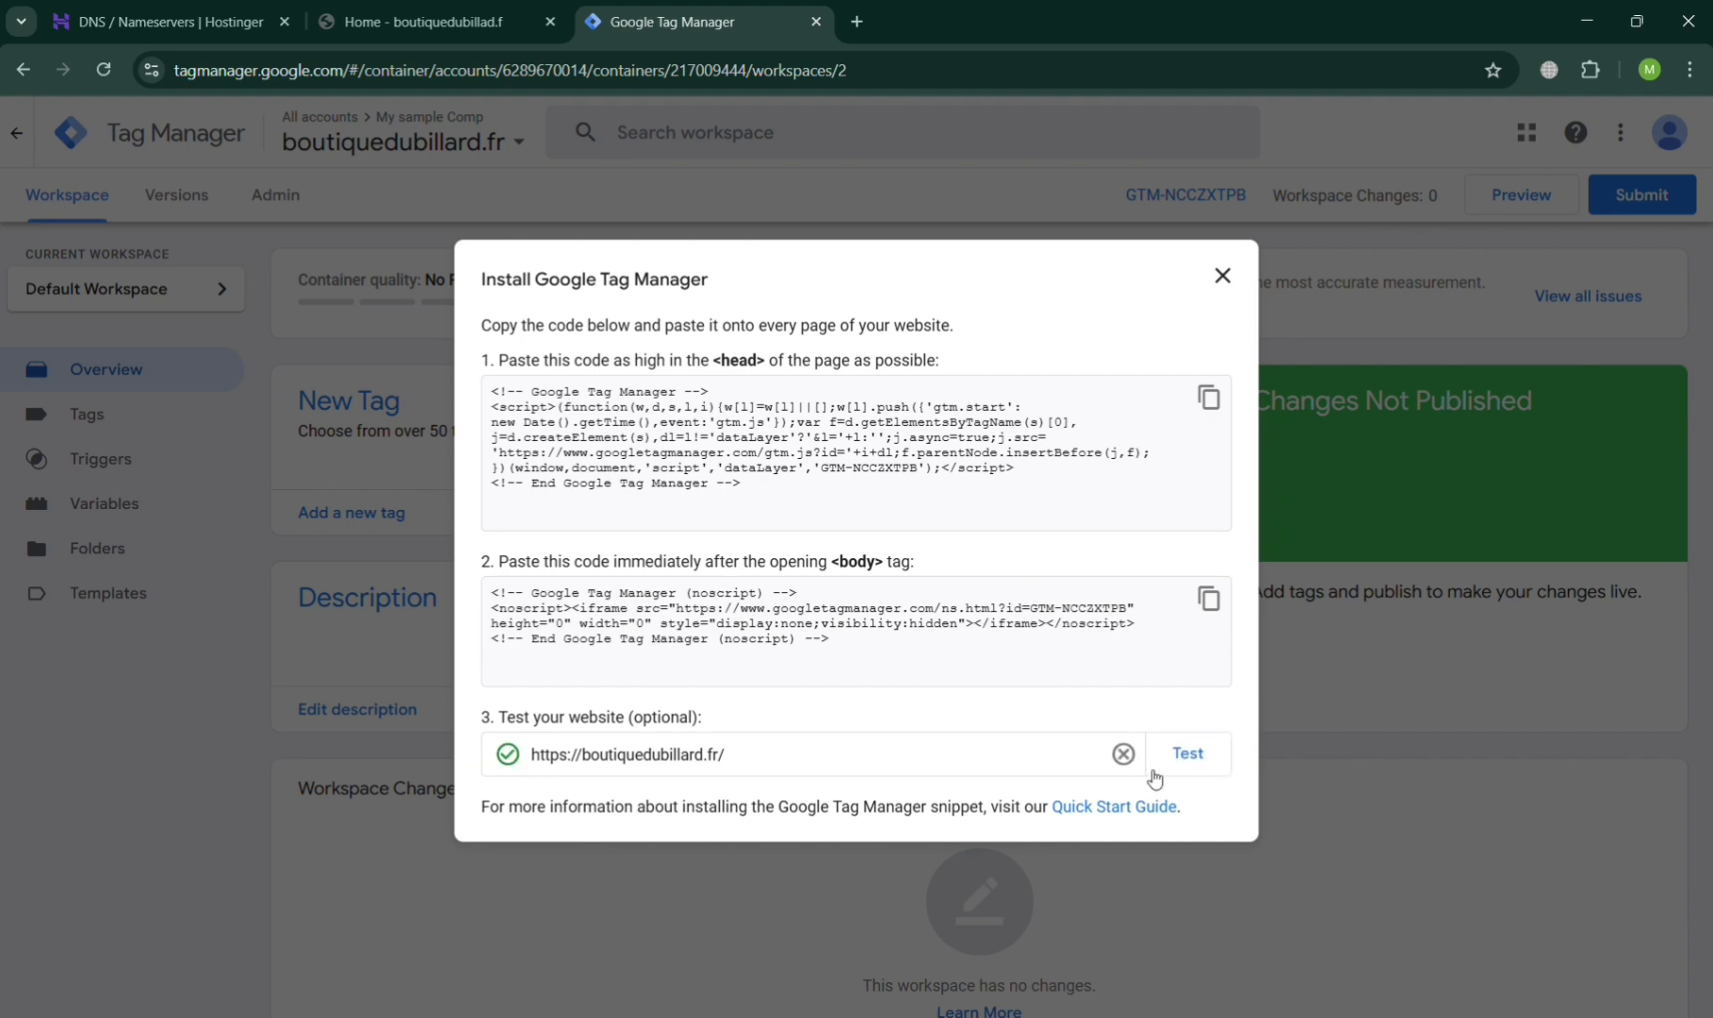
left_click(1222, 276)
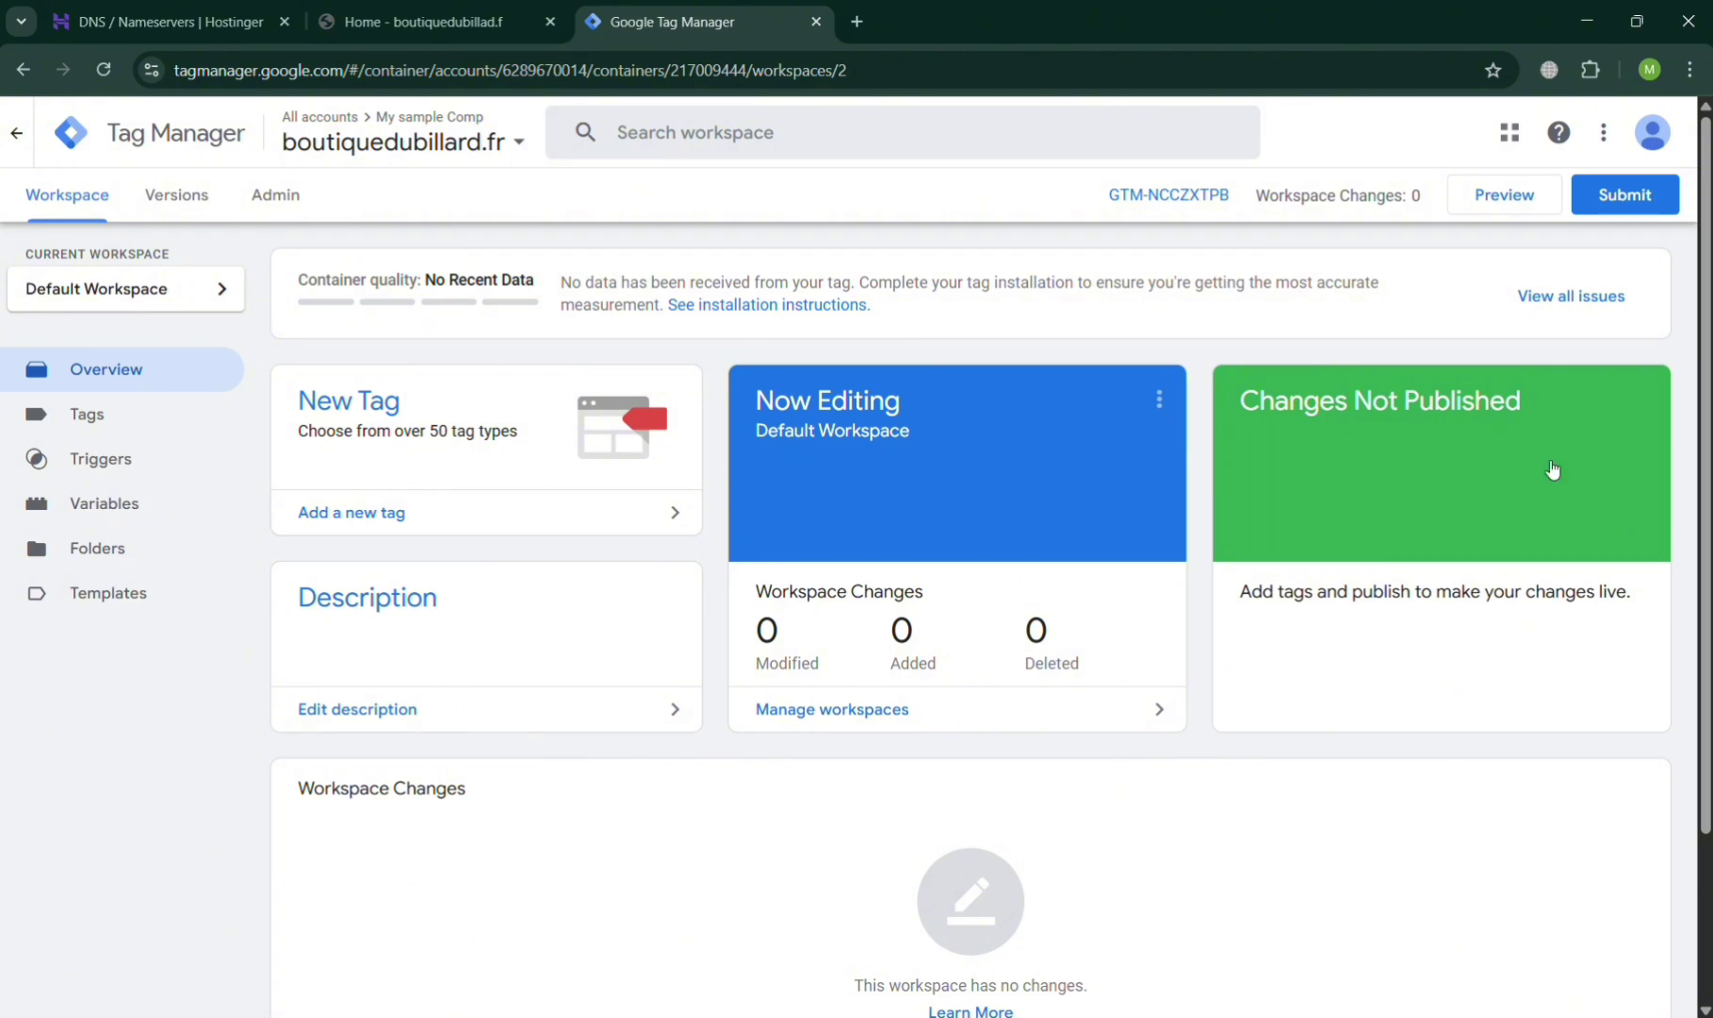
scroll(863, 865, "down", 2)
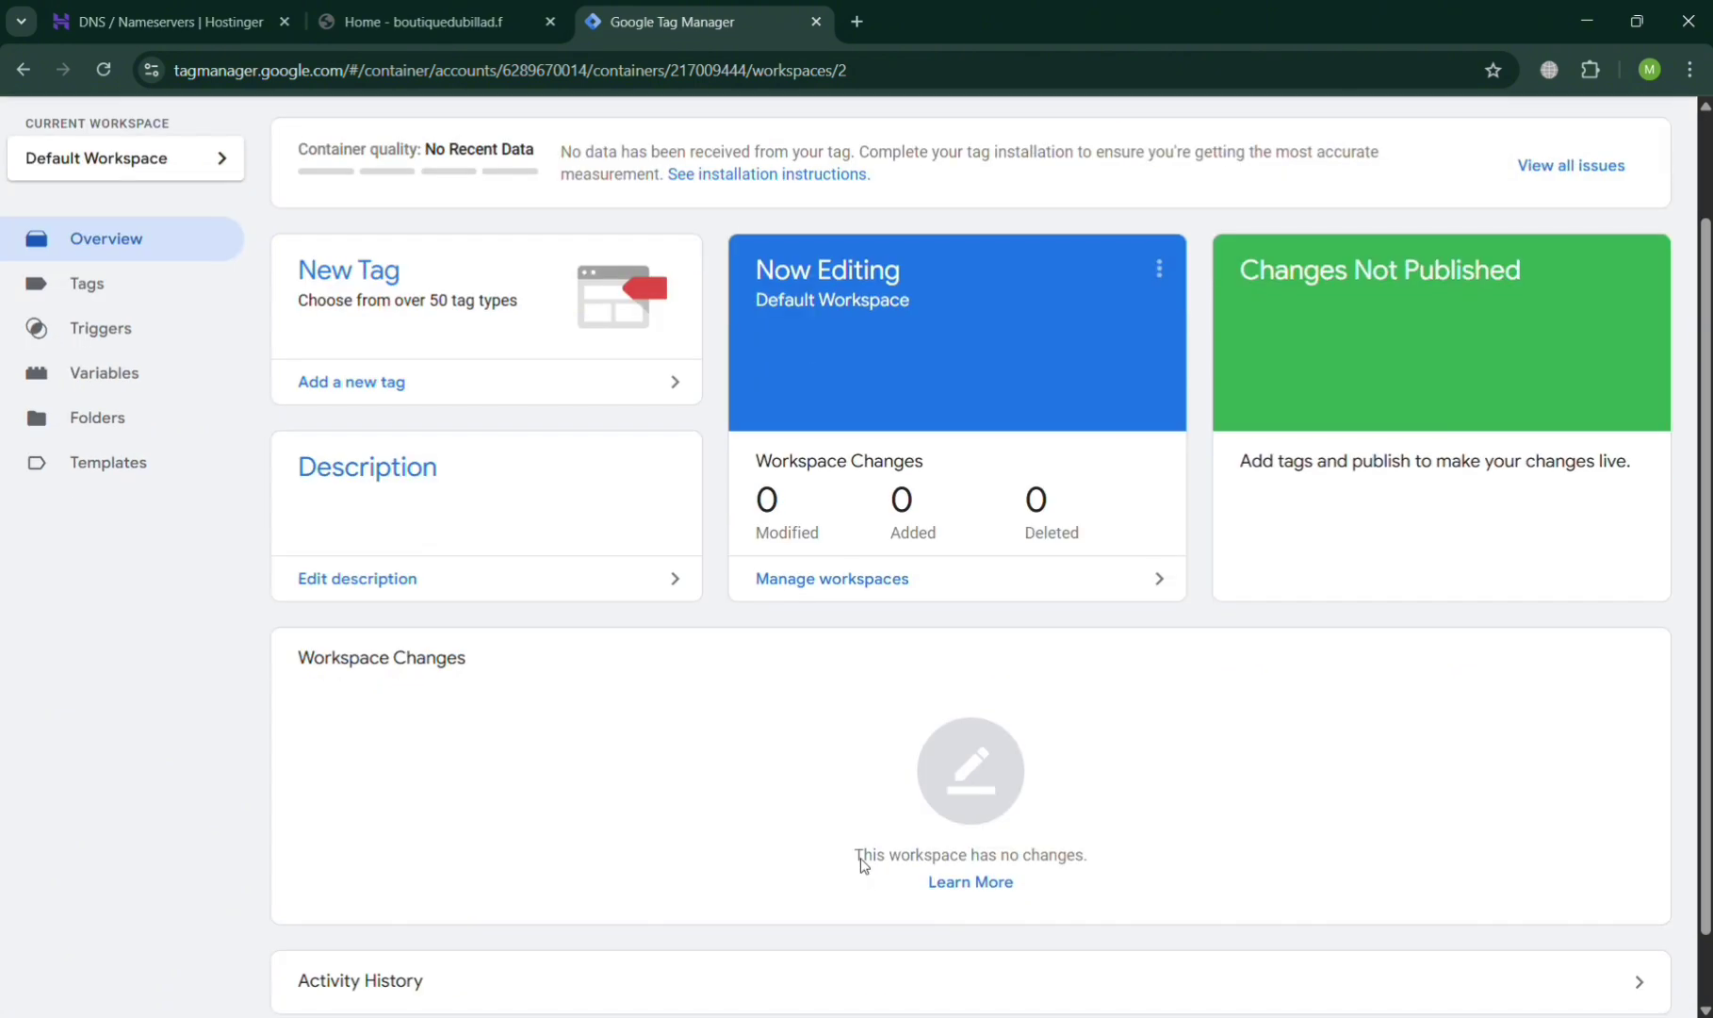
left_click(421, 14)
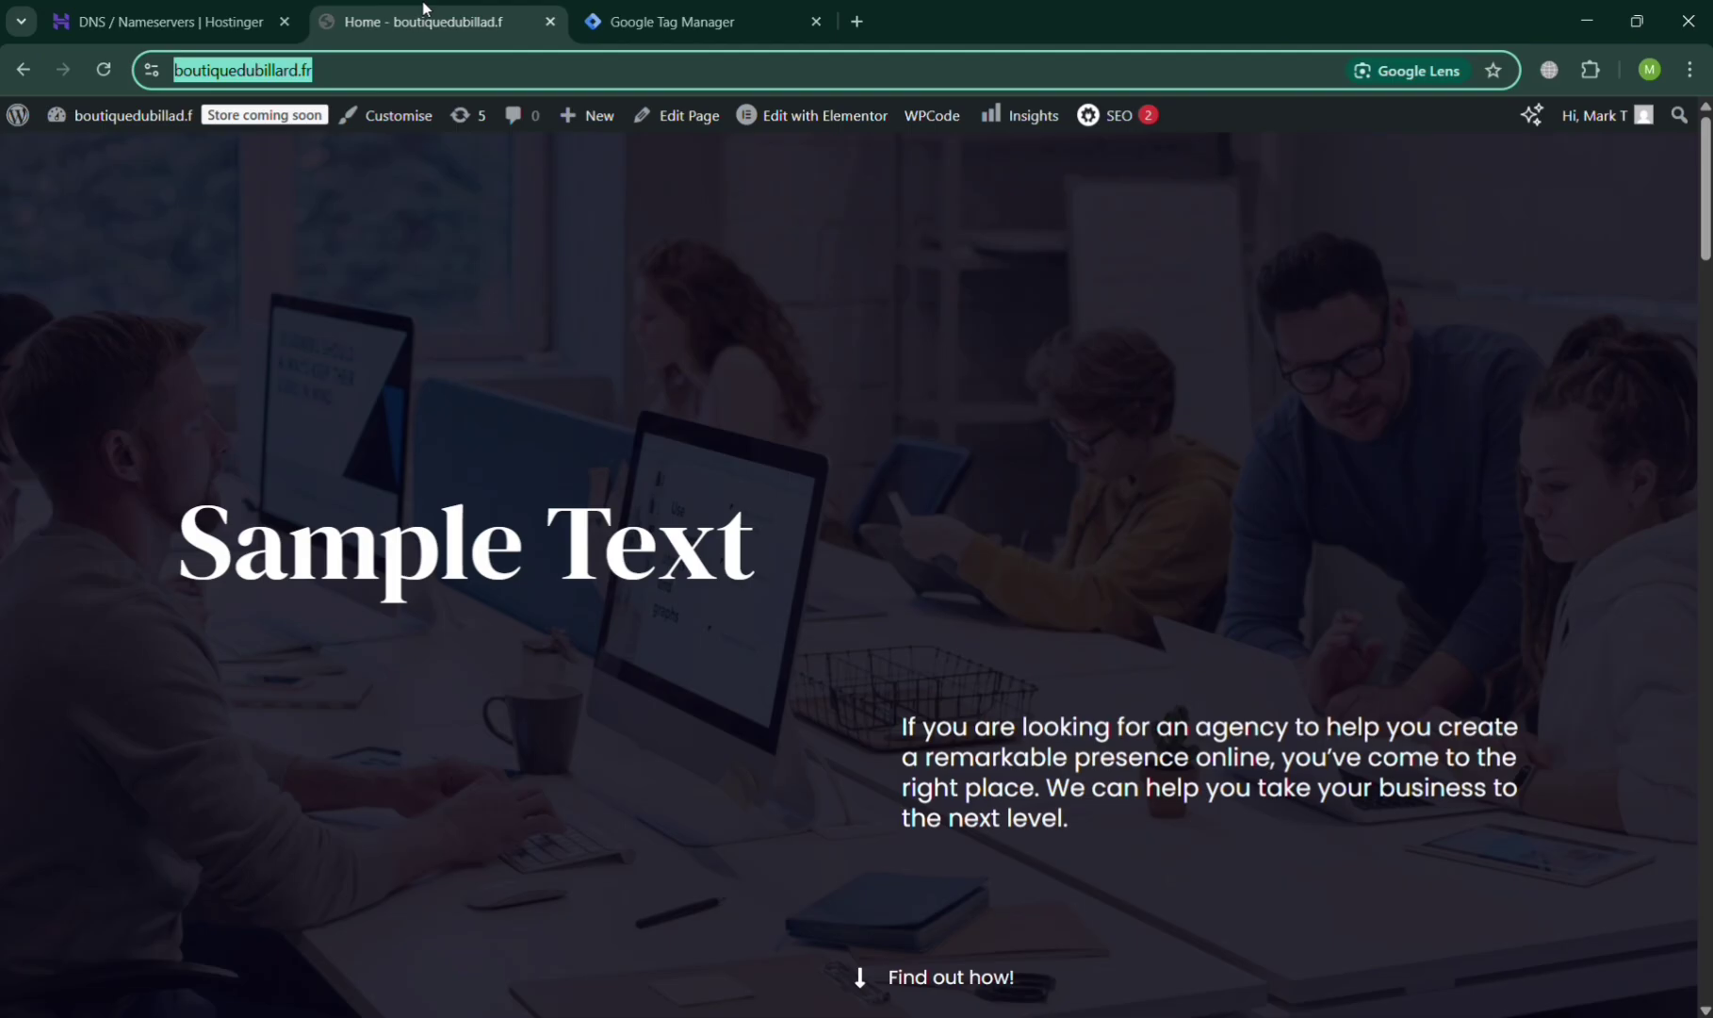
left_click(28, 118)
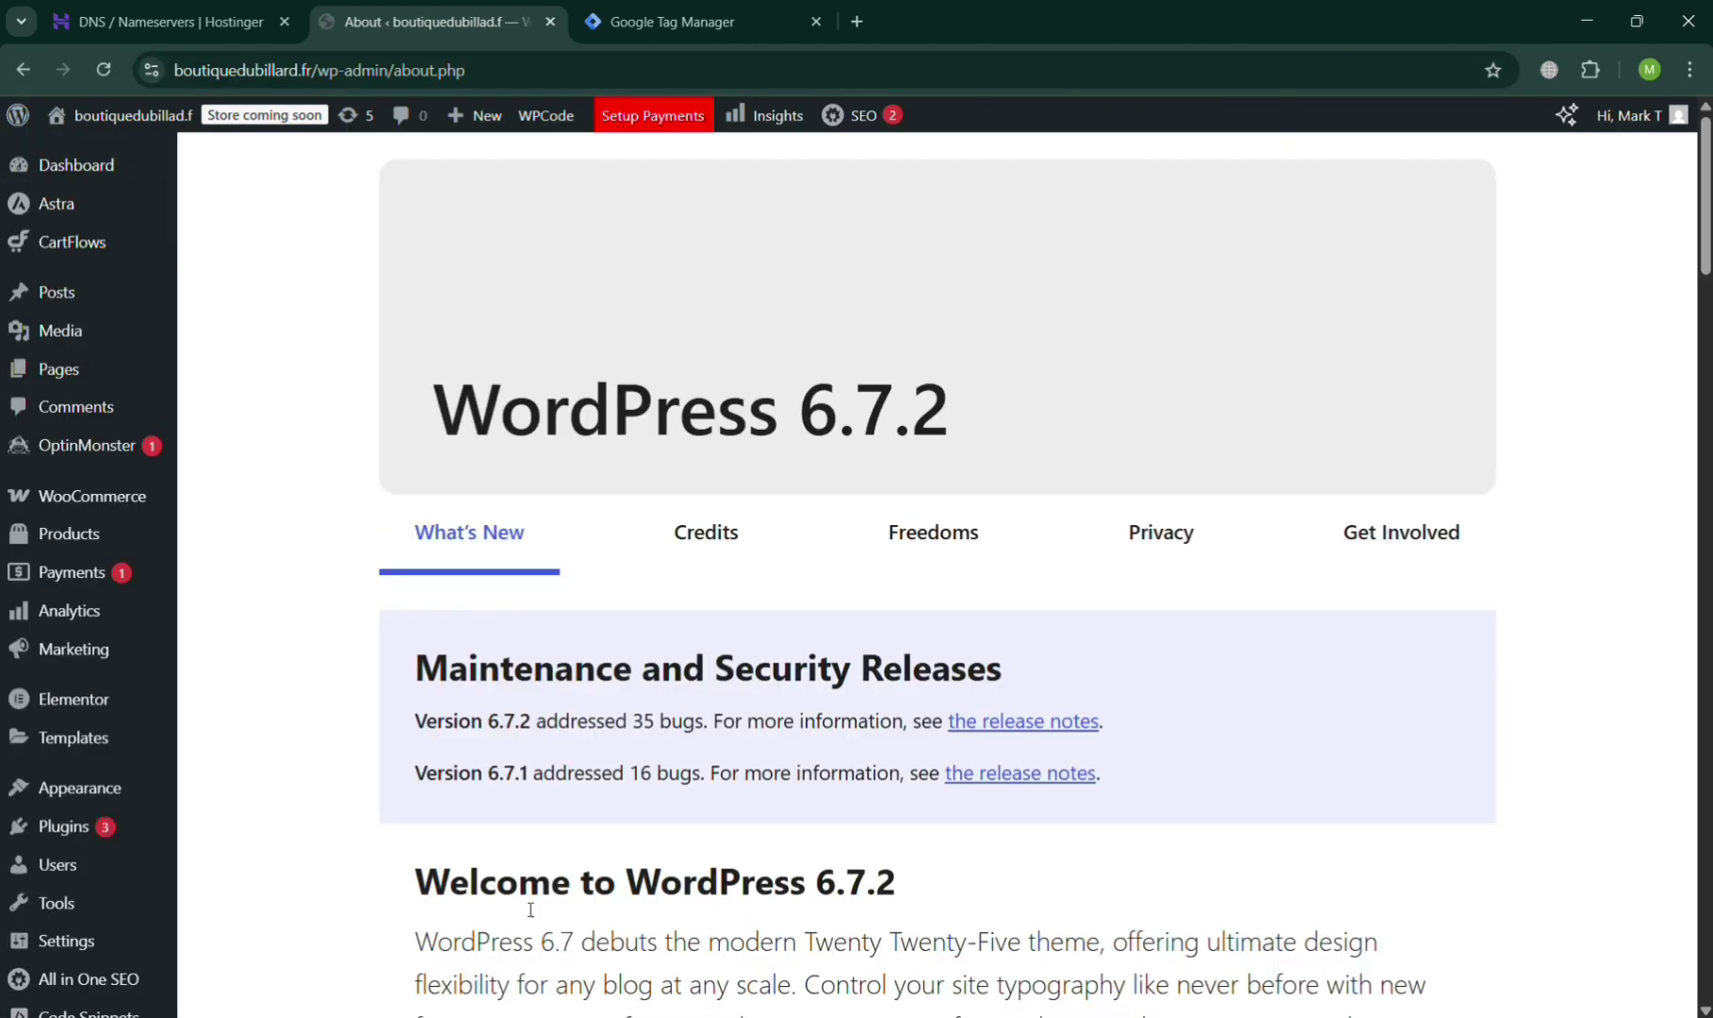
scroll(801, 819, "down", 3)
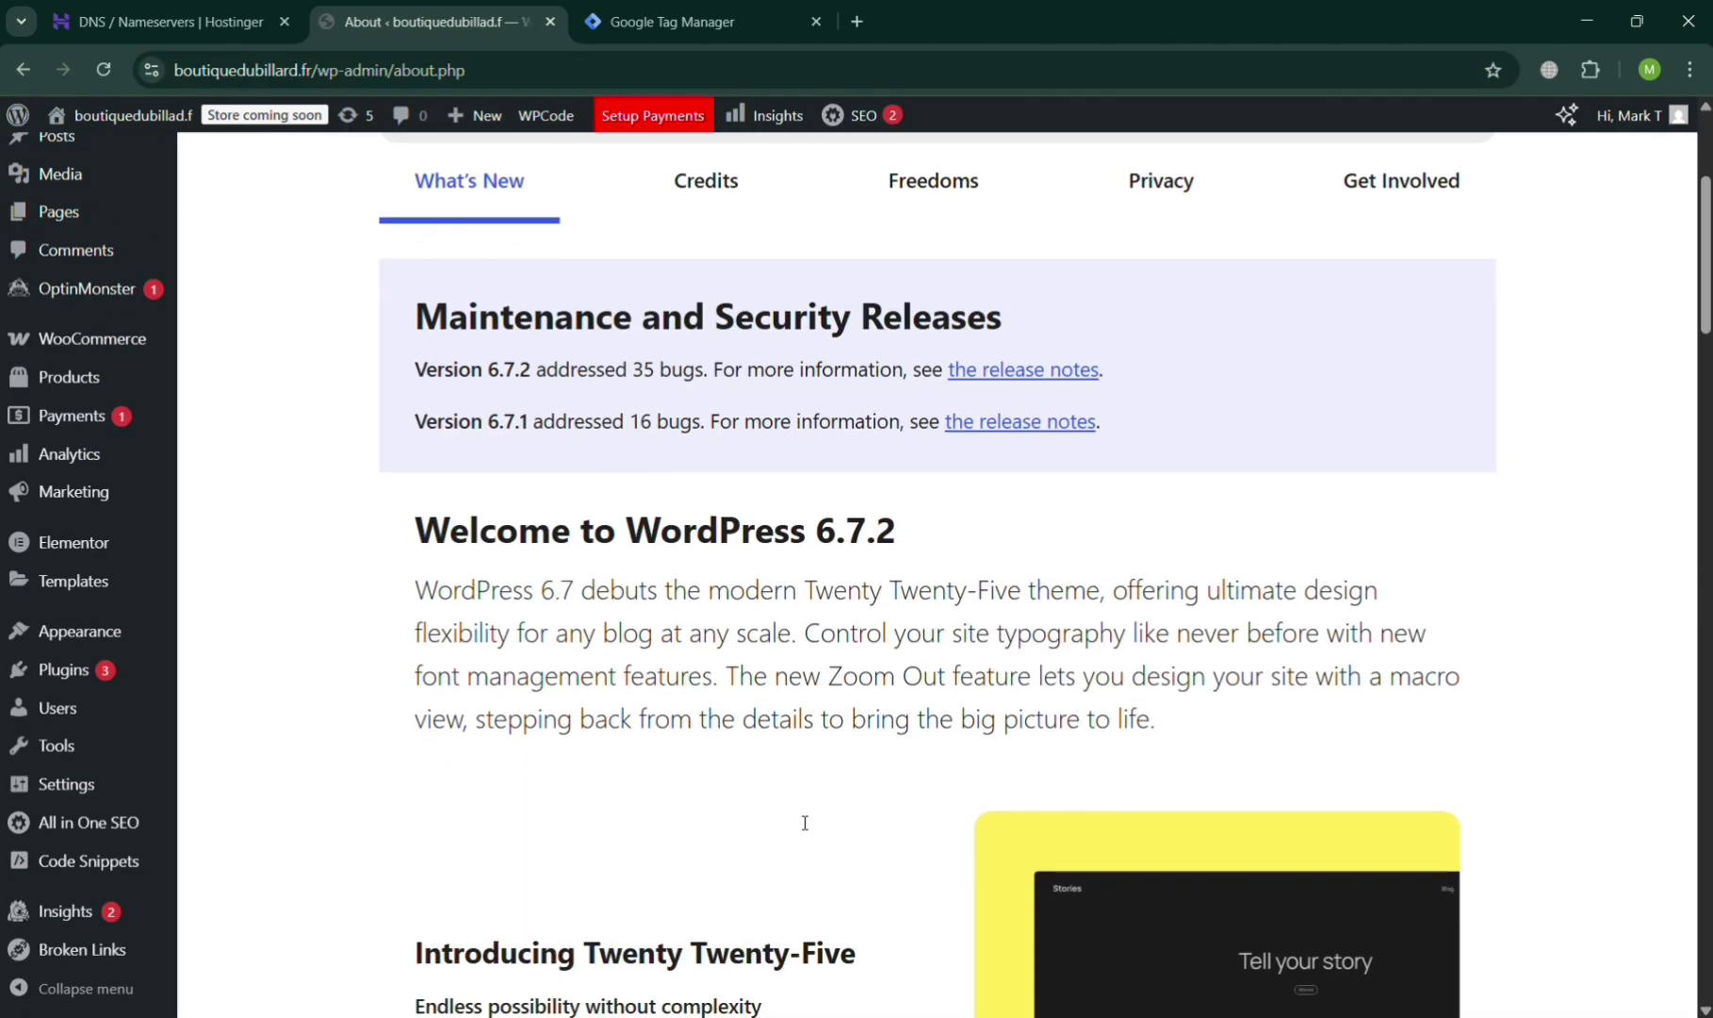
scroll(804, 823, "up", 3)
left_click(746, 8)
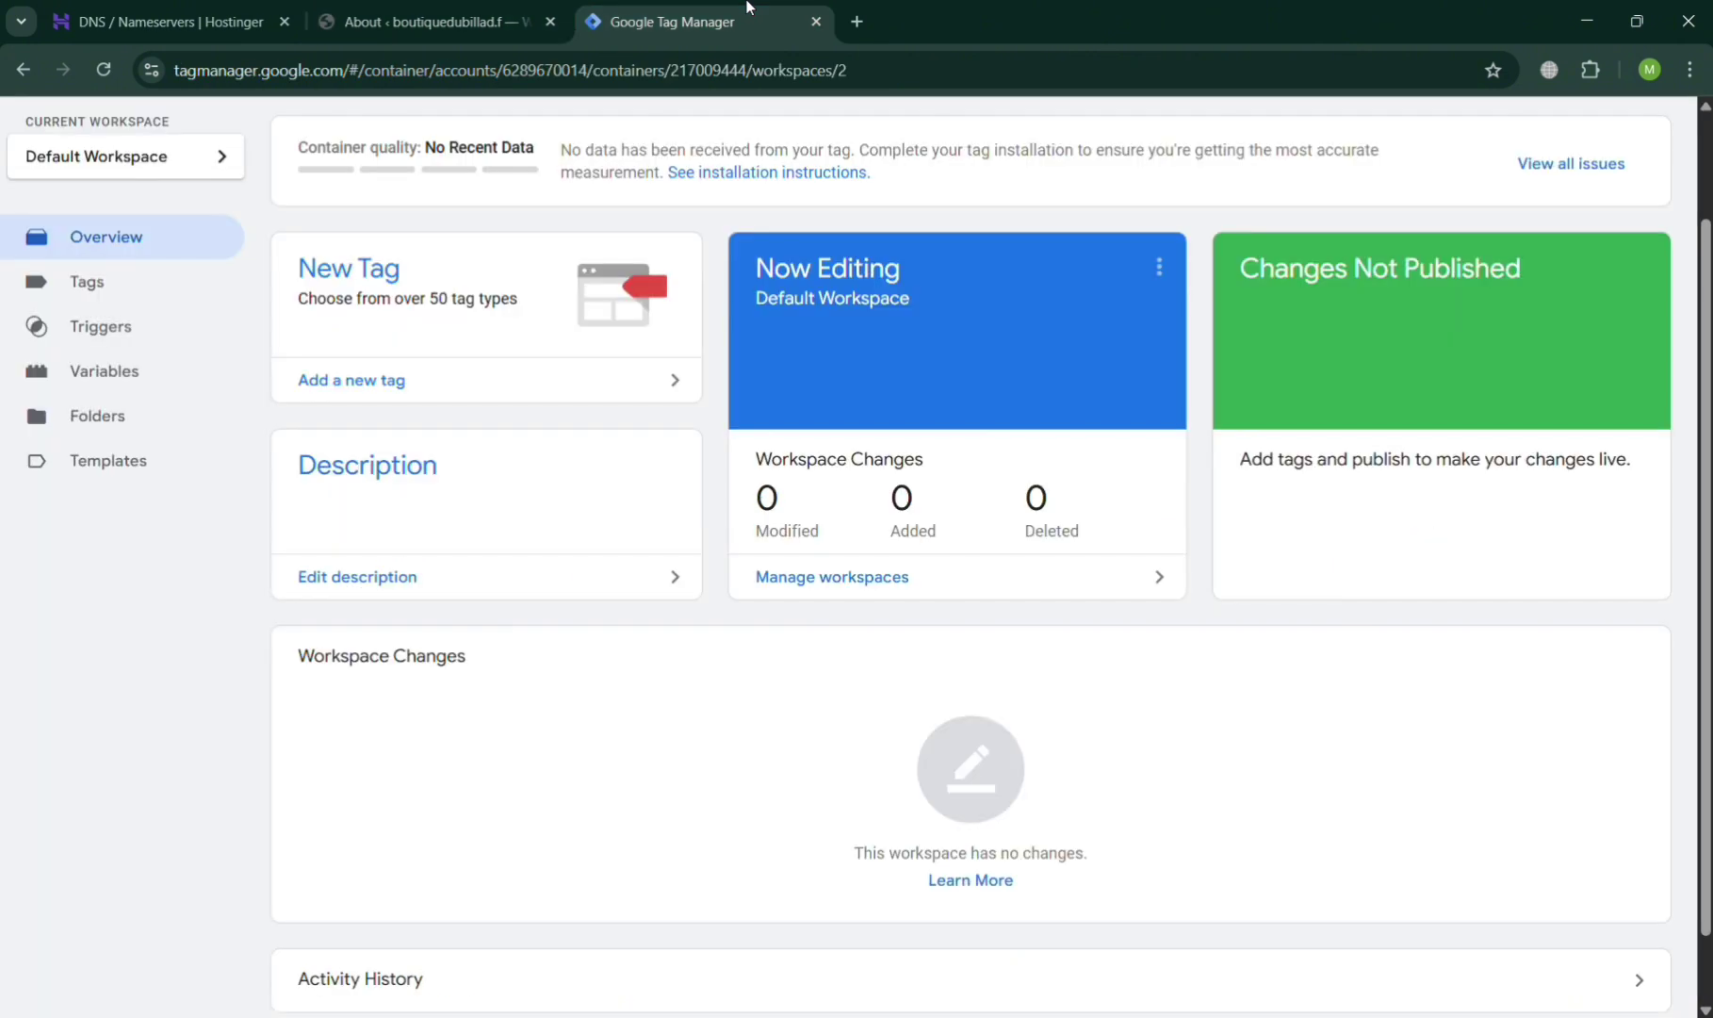